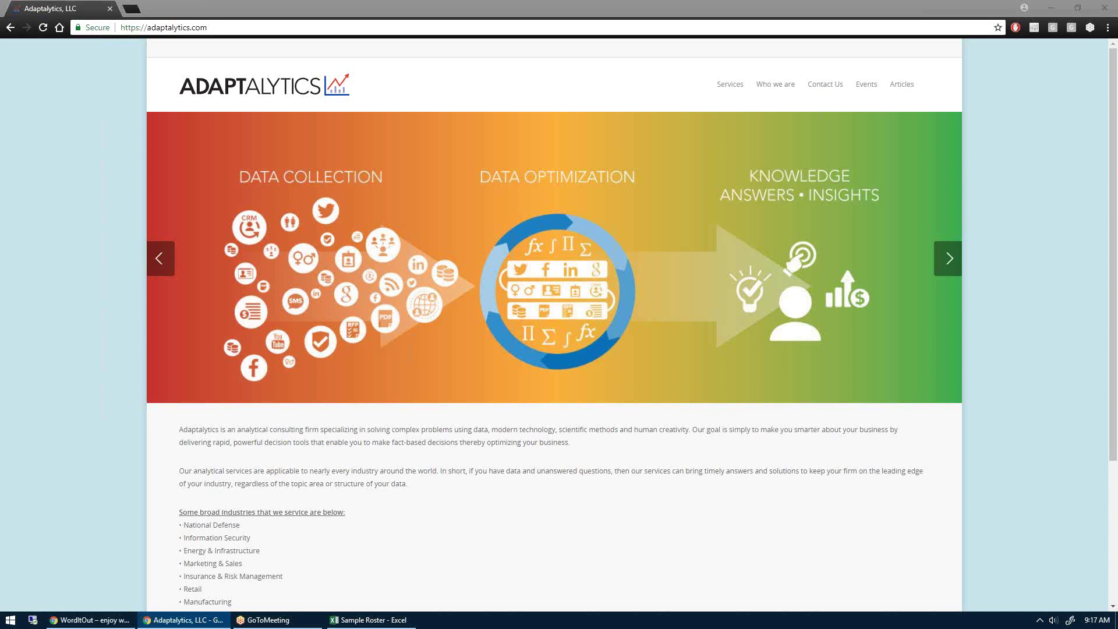
Step: Switch from Chrome to the Sample Roster workbook in Excel
click(368, 619)
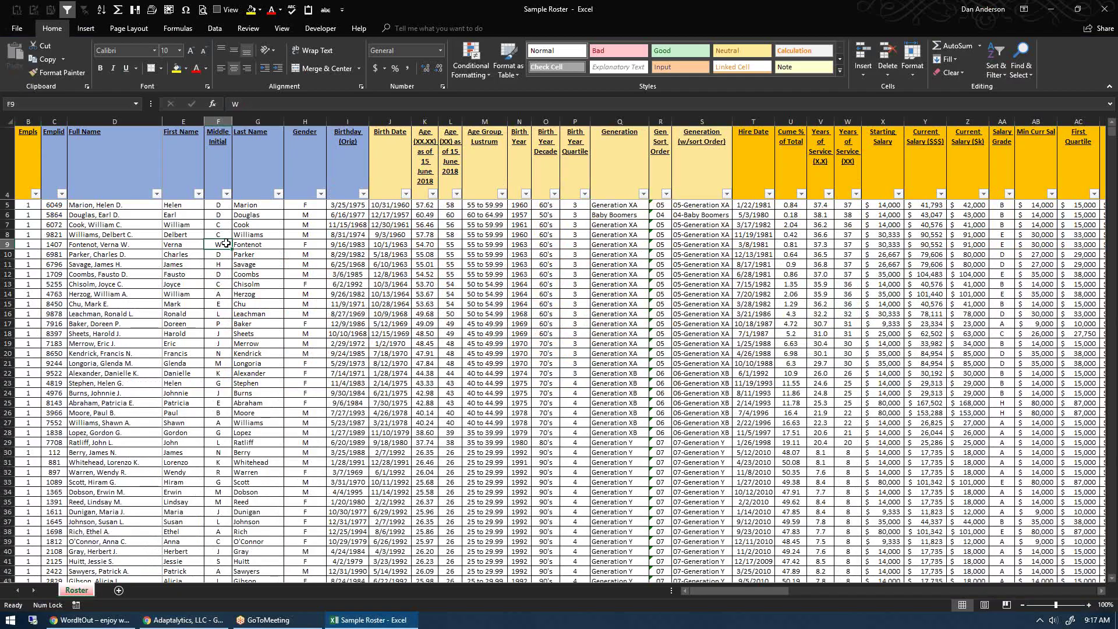
click(140, 167)
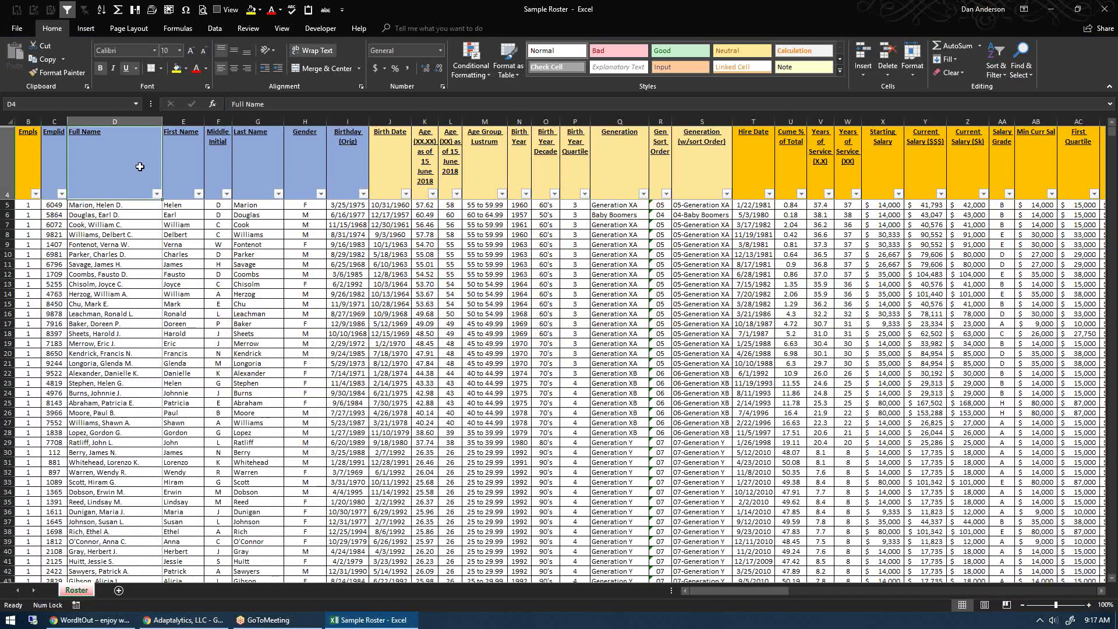
key(Down)
key(ctrl+shift+Down)
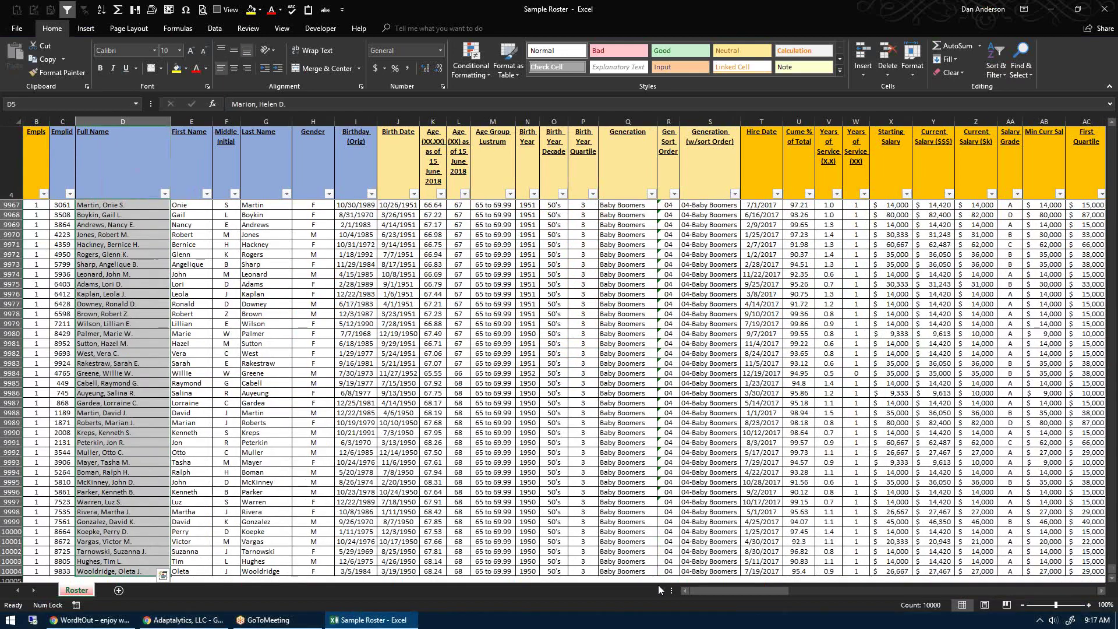
click(450, 179)
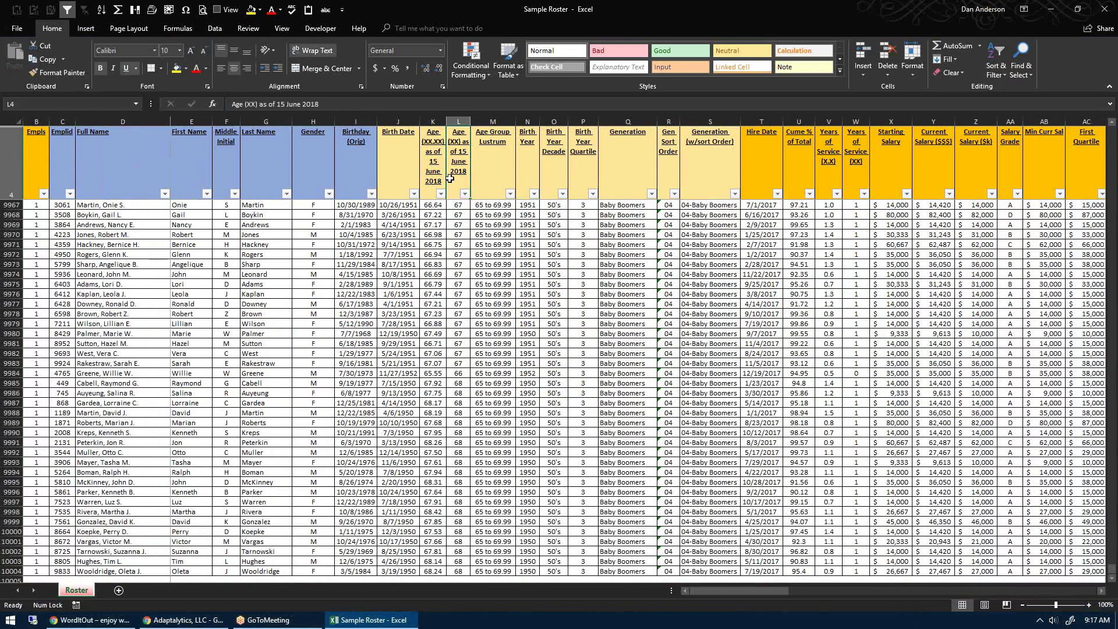
key(Down)
key(Right)
key(Right)
key(Right)
key(Right)
key(Right)
key(Right)
key(Right)
key(Right)
key(Right)
key(Right)
key(Right)
key(Right)
key(Right)
key(Right)
key(Right)
key(Right)
key(Right)
key(Right)
key(Right)
key(Right)
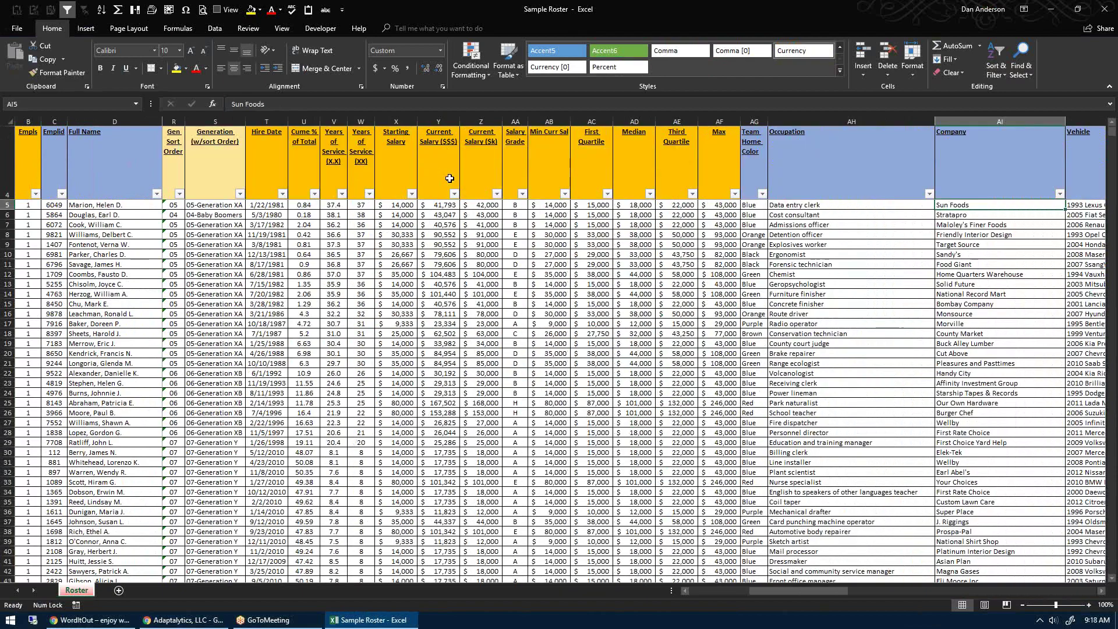
key(Left)
key(Left)
key(Left)
key(Up)
key(Left)
key(Left)
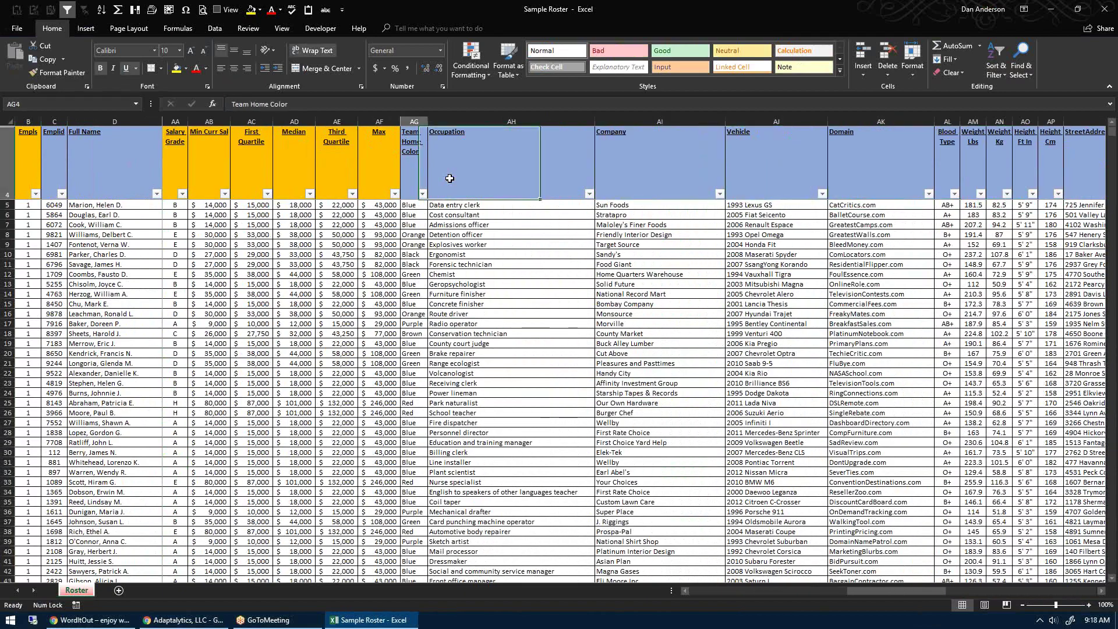
key(Down)
key(Down)
key(Down)
key(Down)
key(Down)
key(Down)
key(Down)
key(Down)
key(Down)
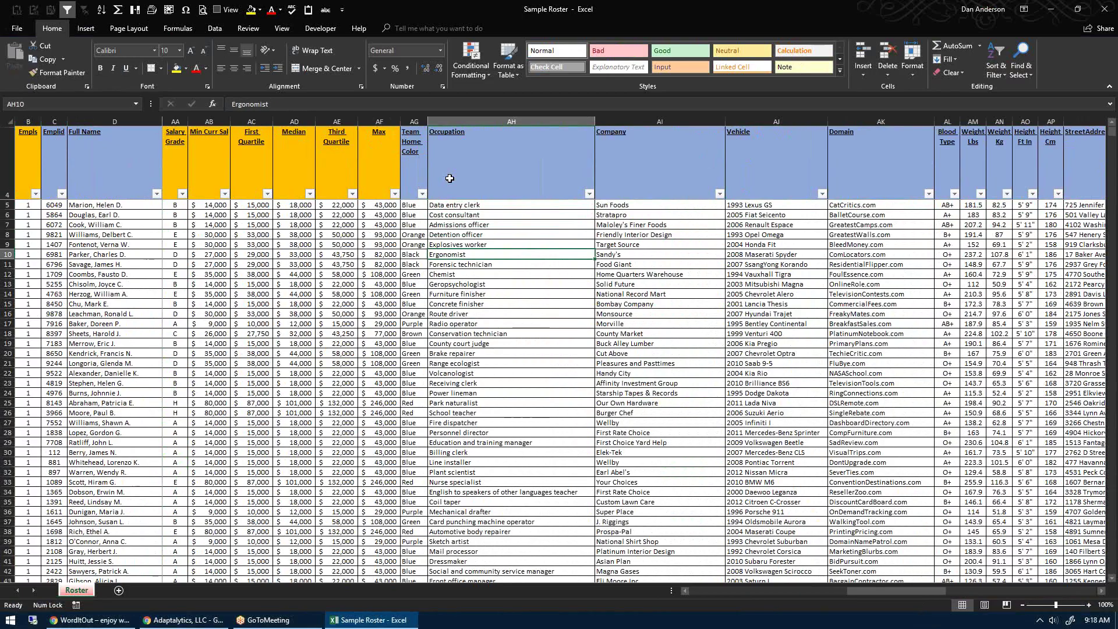
key(Down)
key(Down)
key(Down)
key(Down)
key(Down)
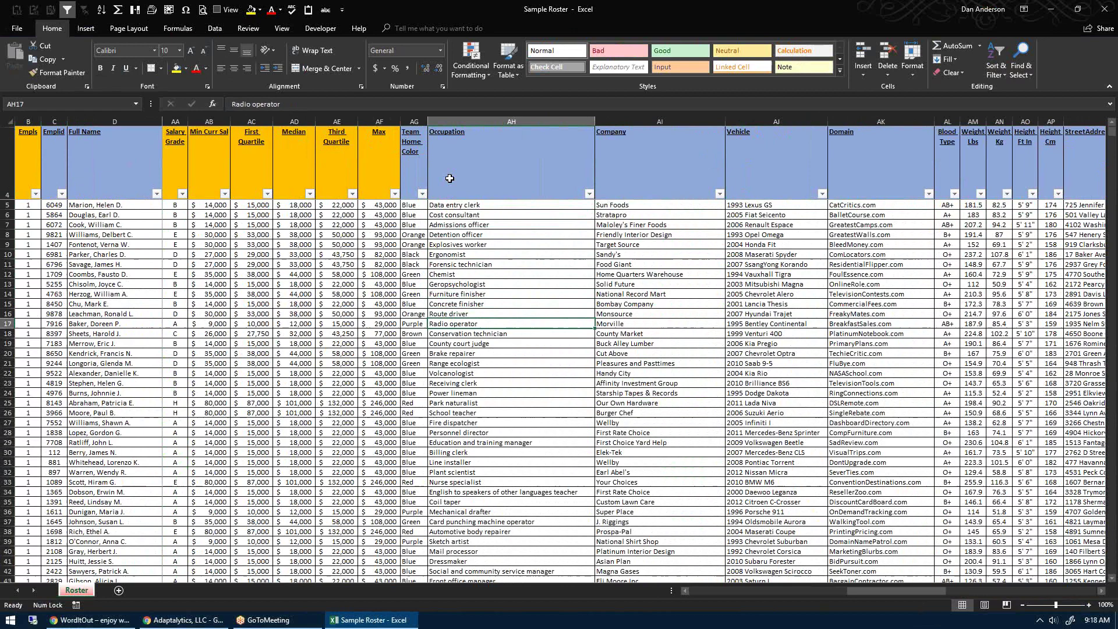
key(Down)
key(Down)
key(Down)
key(Down)
key(ctrl+Up)
key(Down)
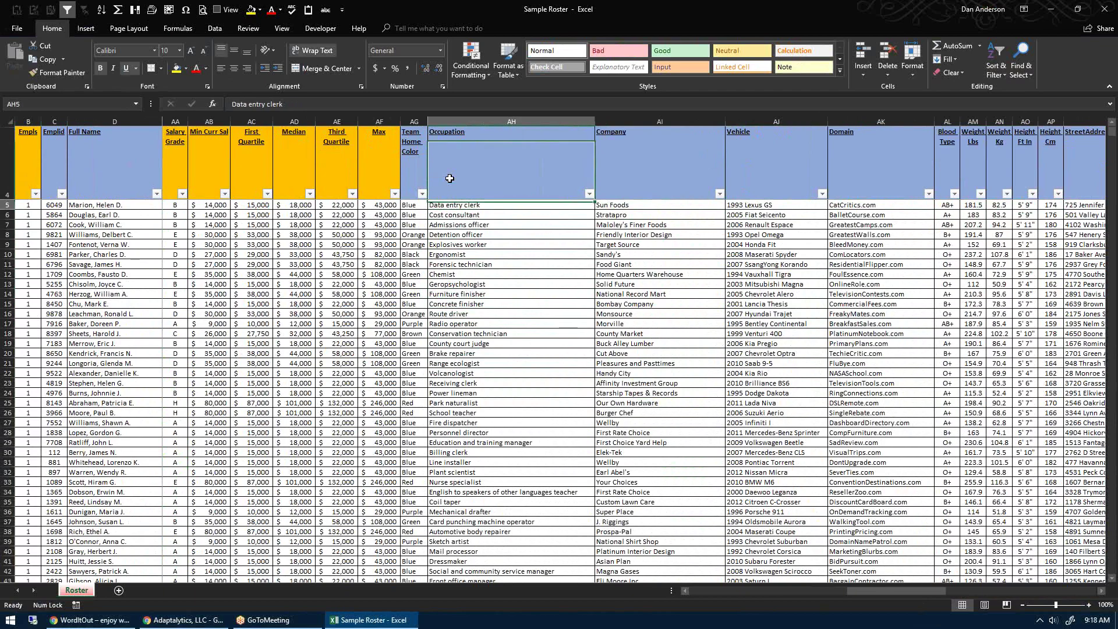
key(ctrl+Down)
key(ctrl+Up)
key(Down)
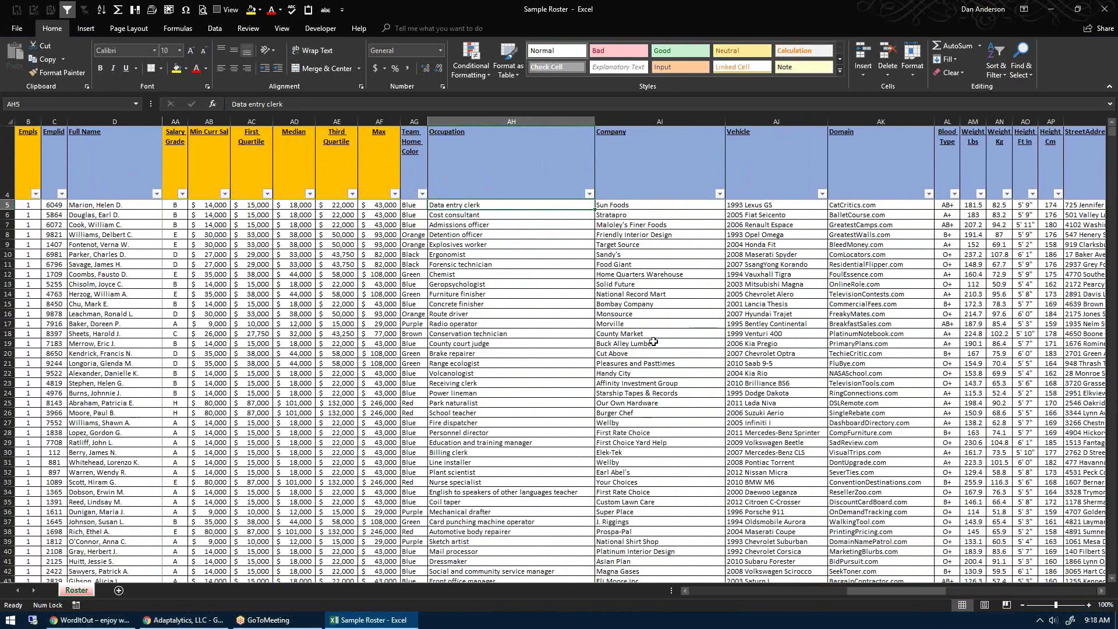
key(ctrl+shift+Down)
key(ctrl+c)
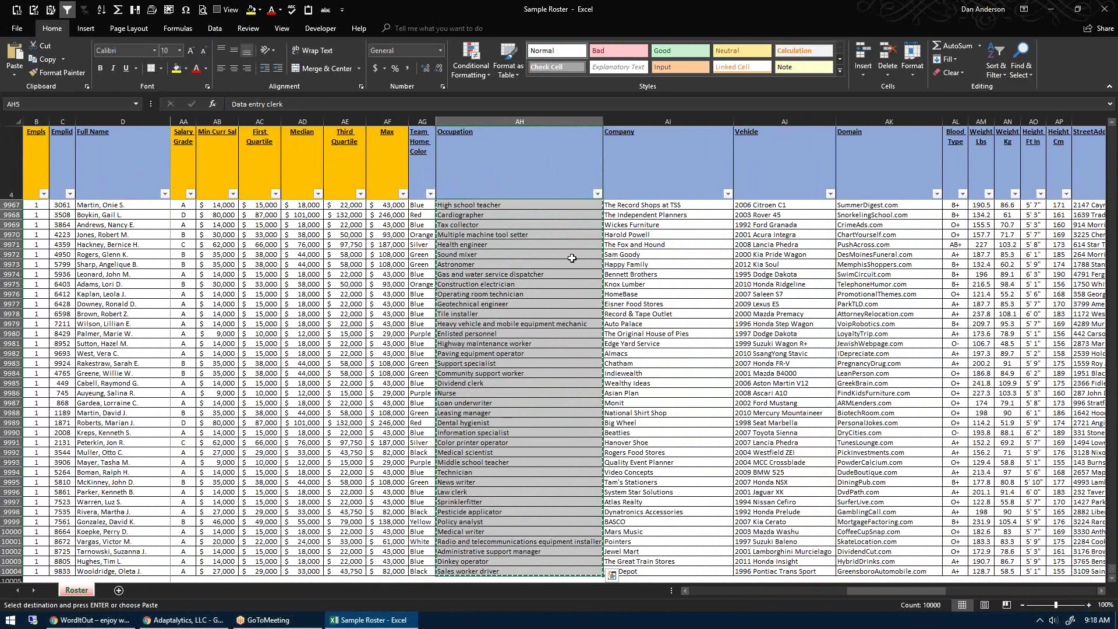
key(Escape)
click(573, 169)
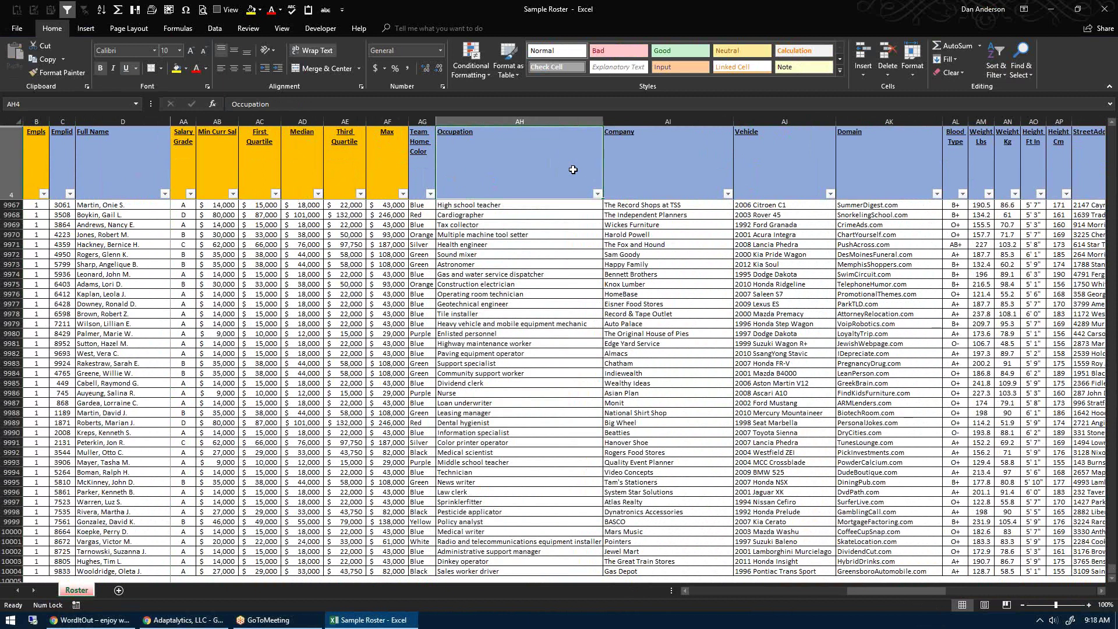
Step: Insert a blank column AI between Occupation and Company
right_click(662, 119)
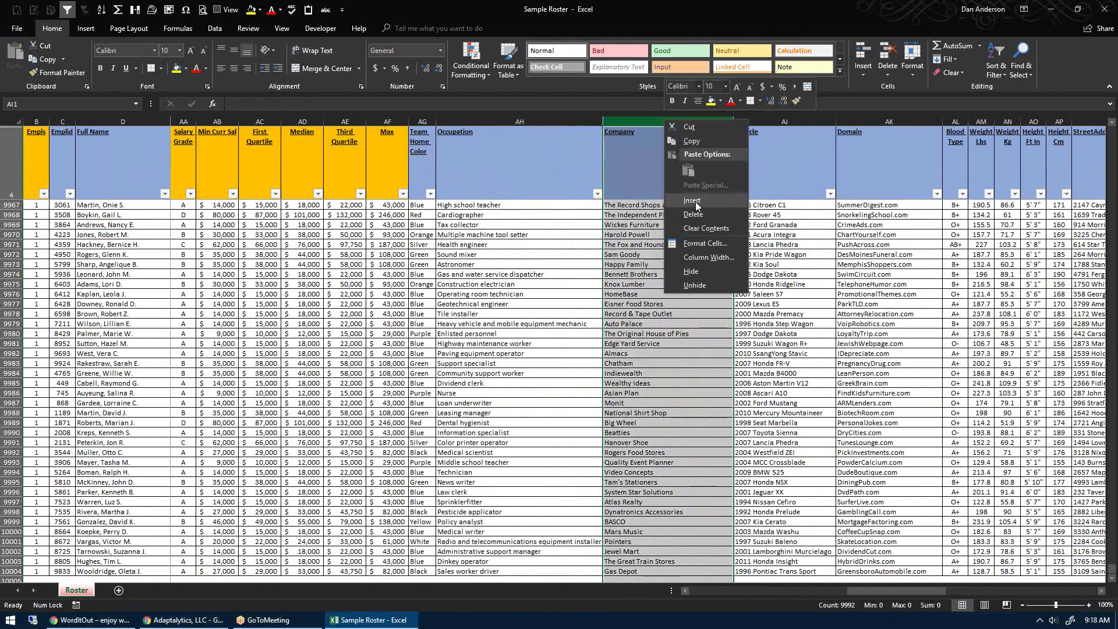
key(Escape)
key(ctrl+shift+equal)
Step: In AI6, enter =AH5&" "&AH6 to join the first two occupations
key(Down)
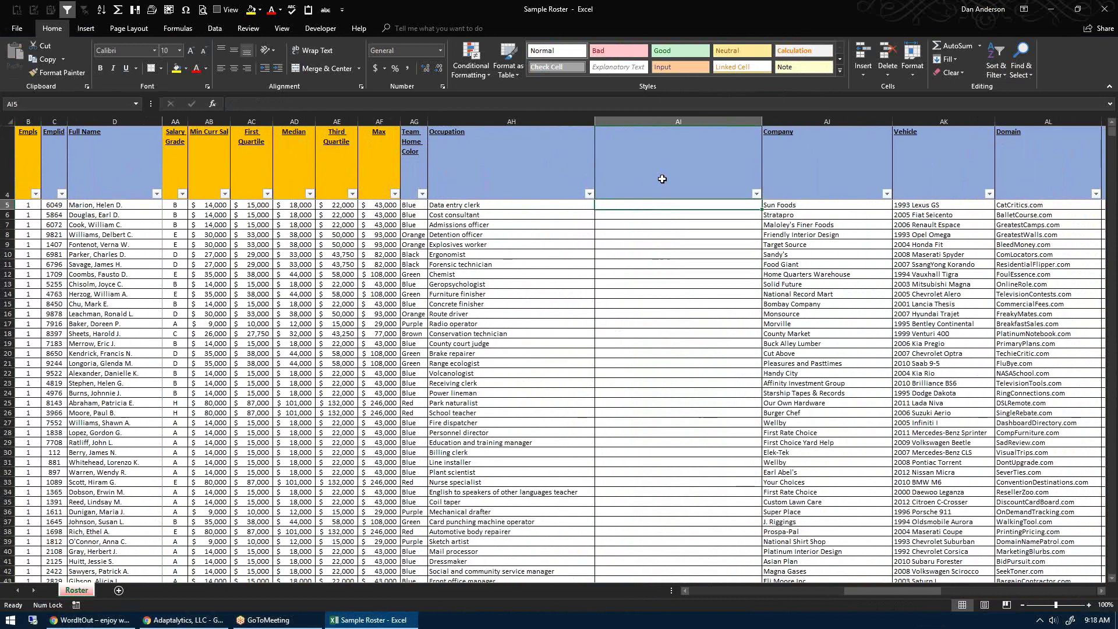
key(Down)
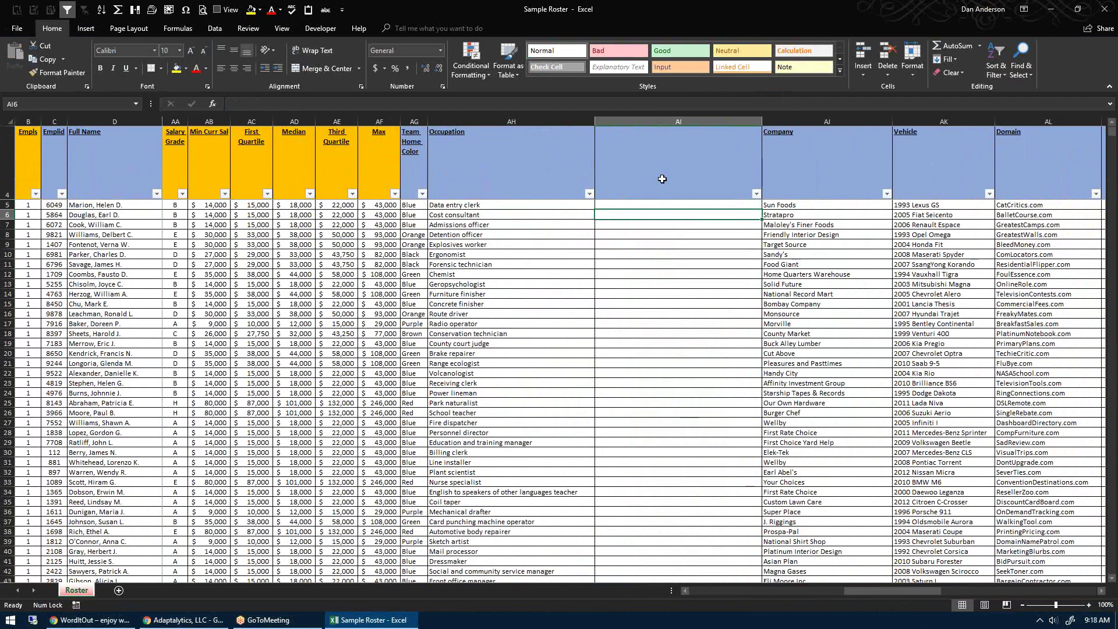
text(=)
key(Up)
key(Left)
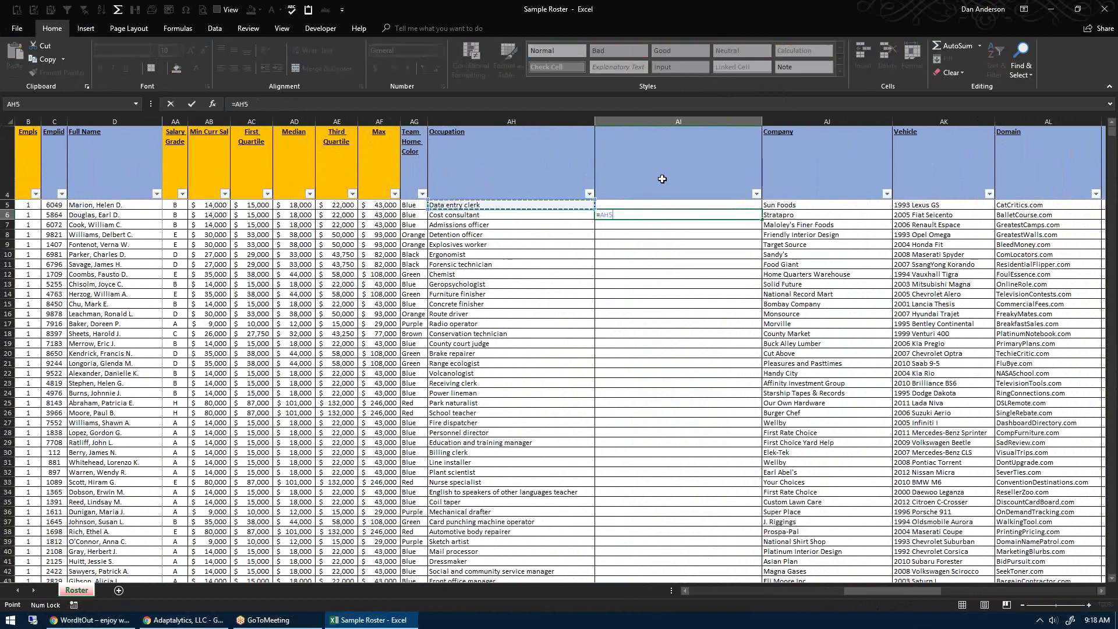
text(&" "&)
key(Left)
key(Return)
key(Up)
Step: In AI7, enter =AI6&" "&AH7 to append the next occupation to the running list
key(Down)
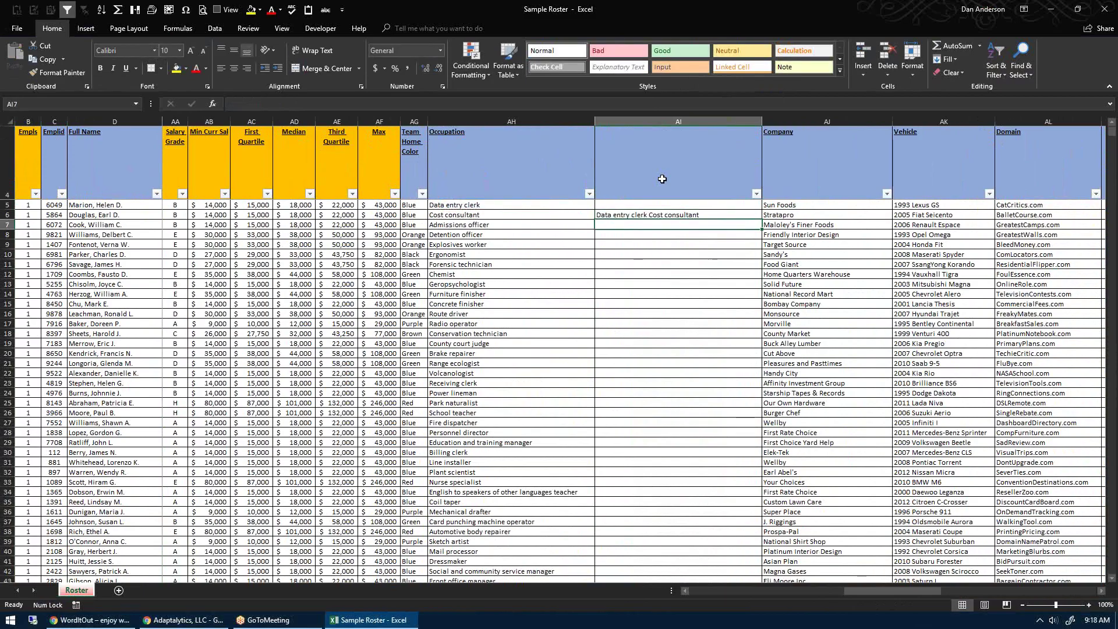
text(=)
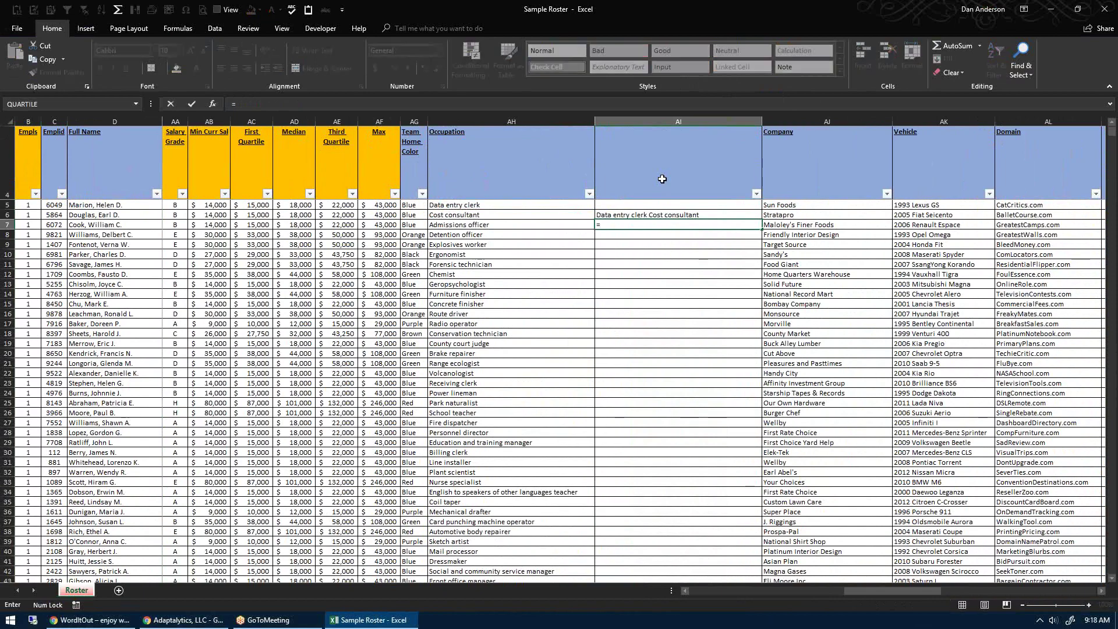
key(Up)
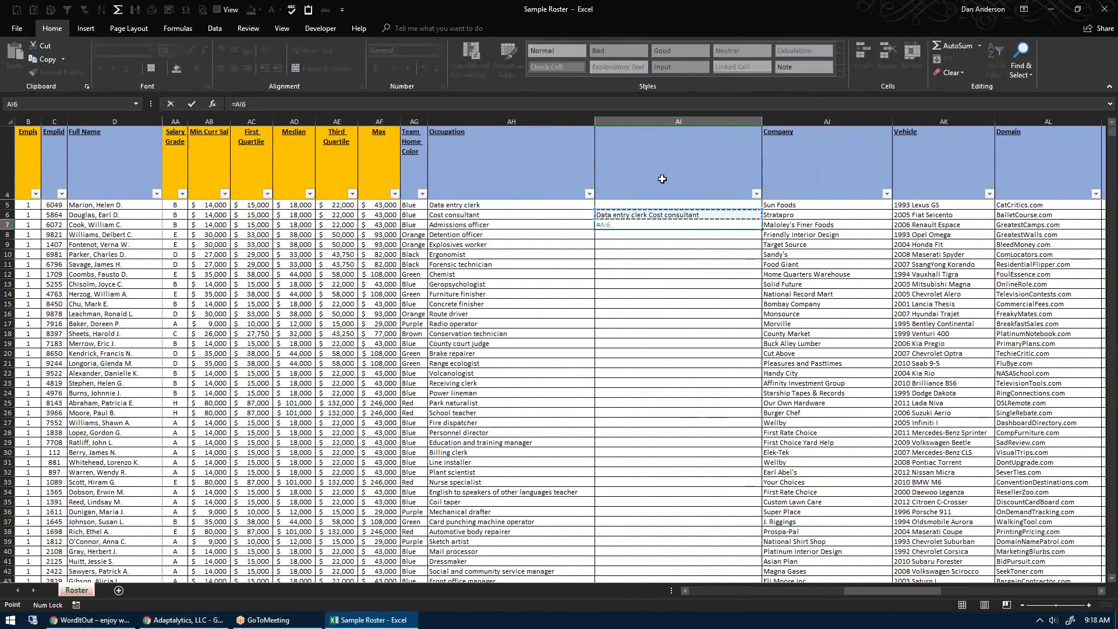
text(&" ")
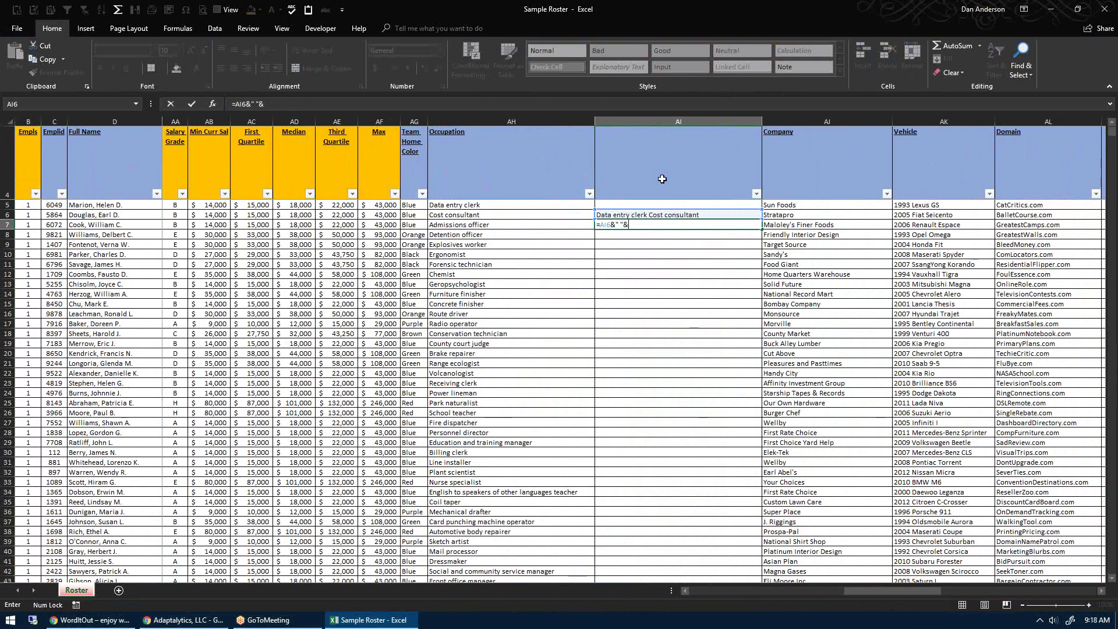
text(&)
key(Left)
key(Return)
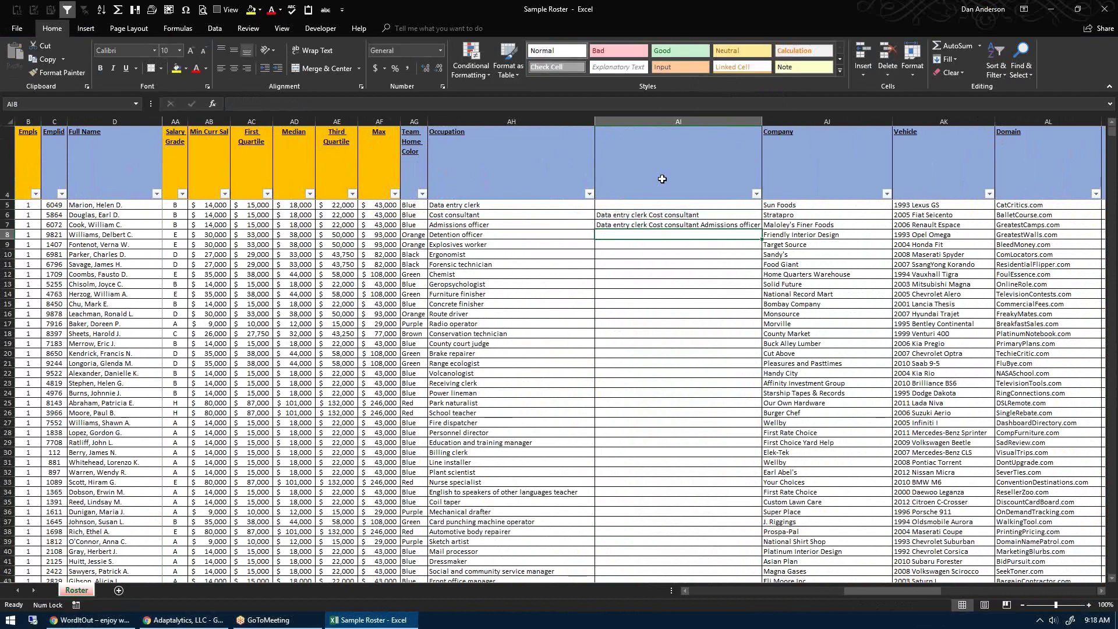
Step: Copy the joining formula down to AI9 and widen column AI to show the long text
drag(761, 121, 768, 121)
key(Up)
drag(769, 229, 769, 248)
drag(772, 120, 1052, 120)
click(824, 344)
Step: Fill the joining formula down column AI to row 10004 and check the last row
click(723, 225)
click(731, 234)
click(737, 244)
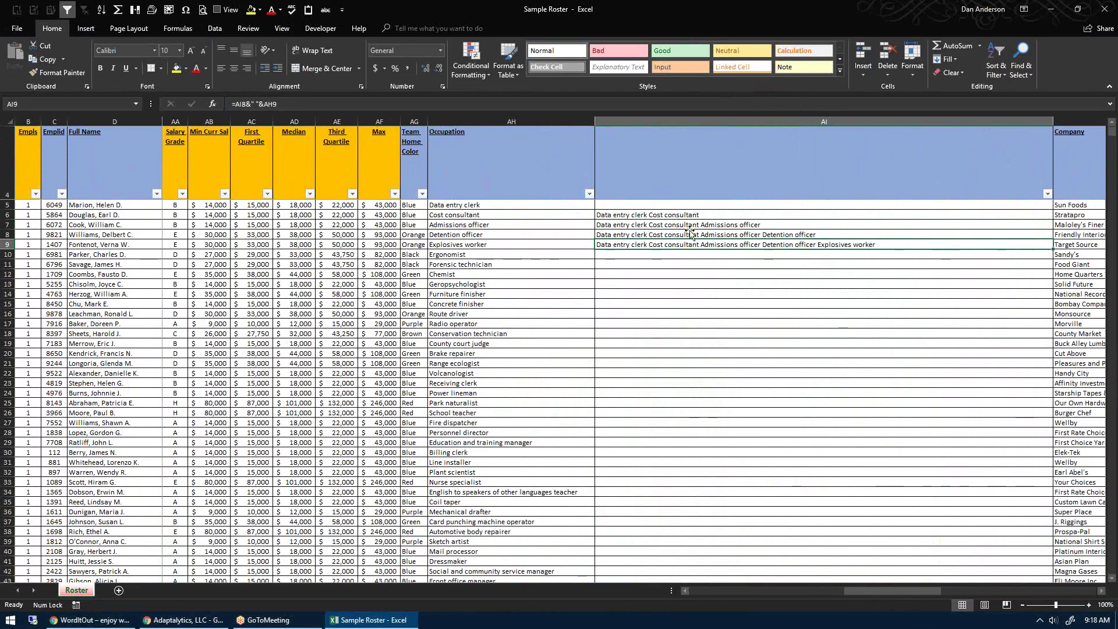
click(944, 234)
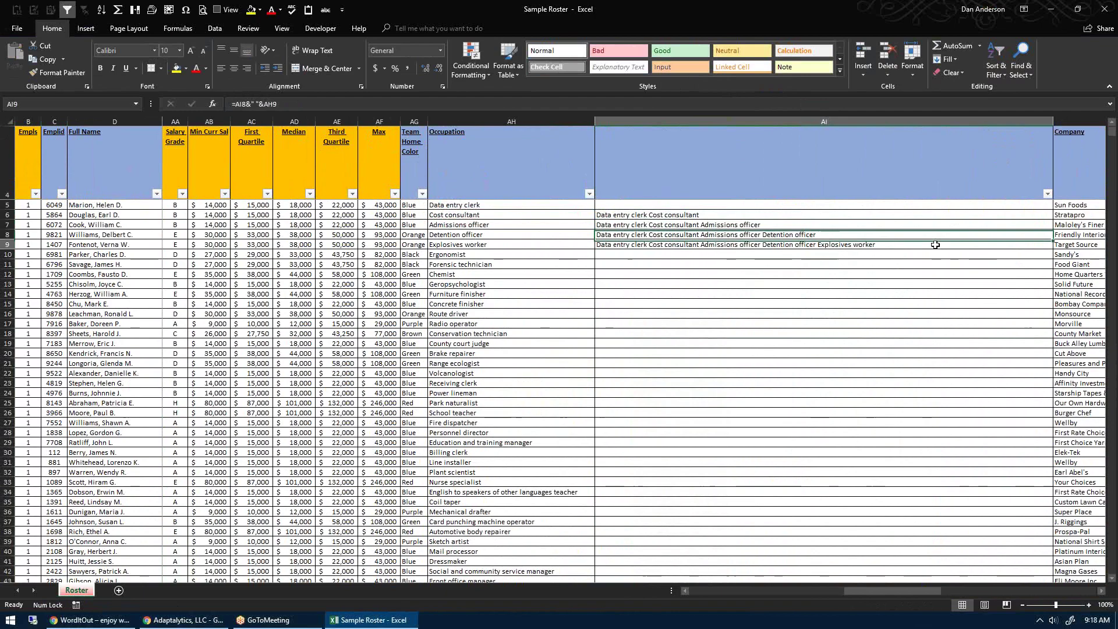
double_click(1052, 250)
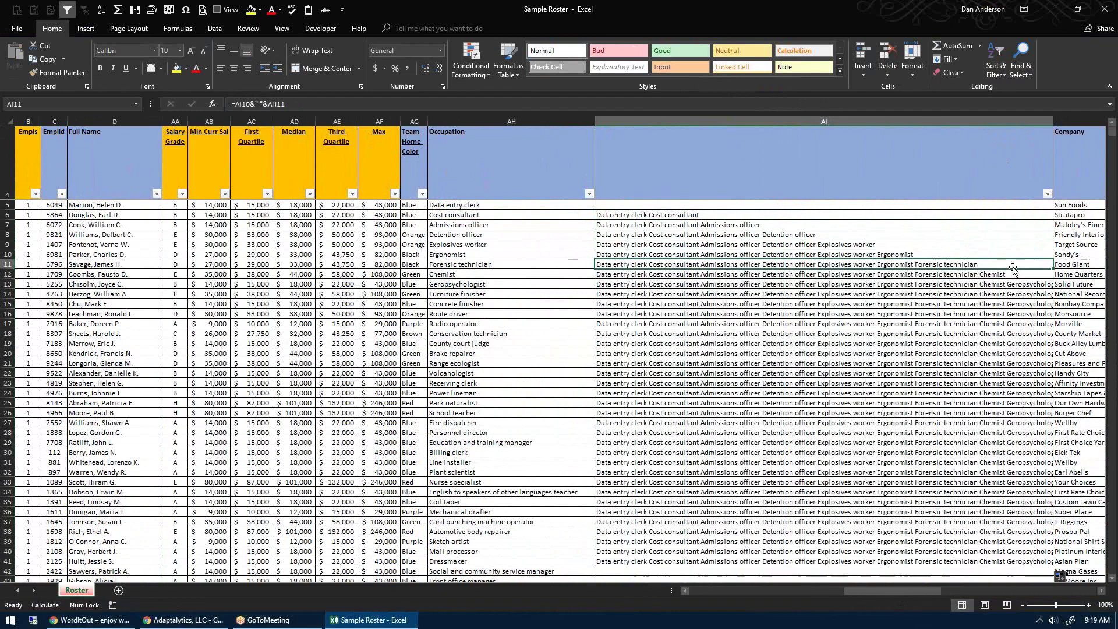
key(ctrl+Down)
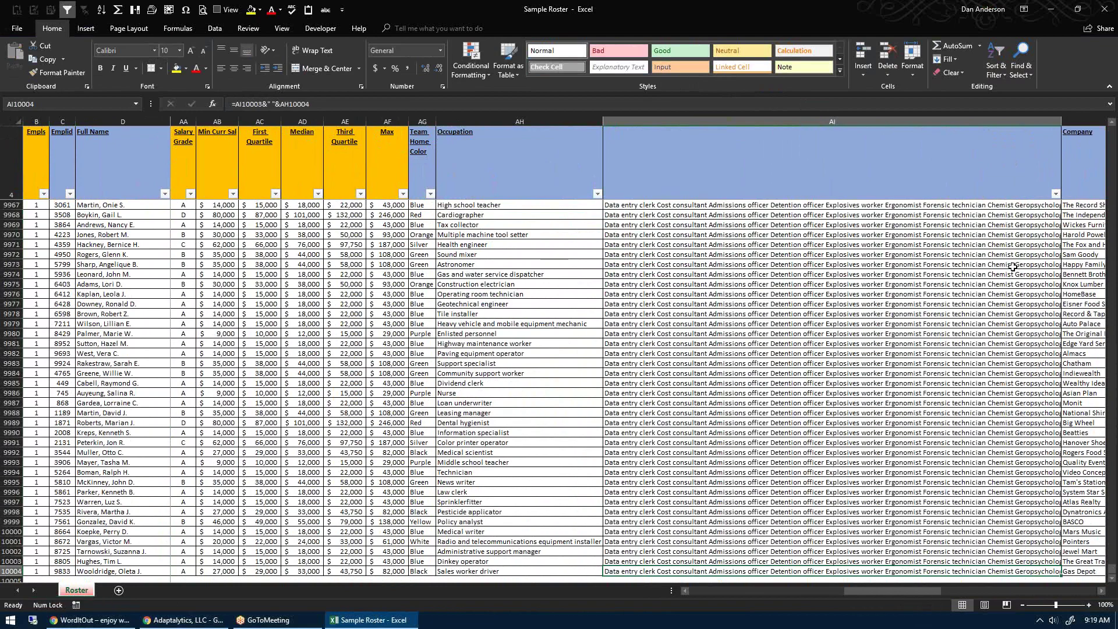
Step: Copy cell AI10004 and paste its combined occupation text into a new Notepad note
key(ctrl+c)
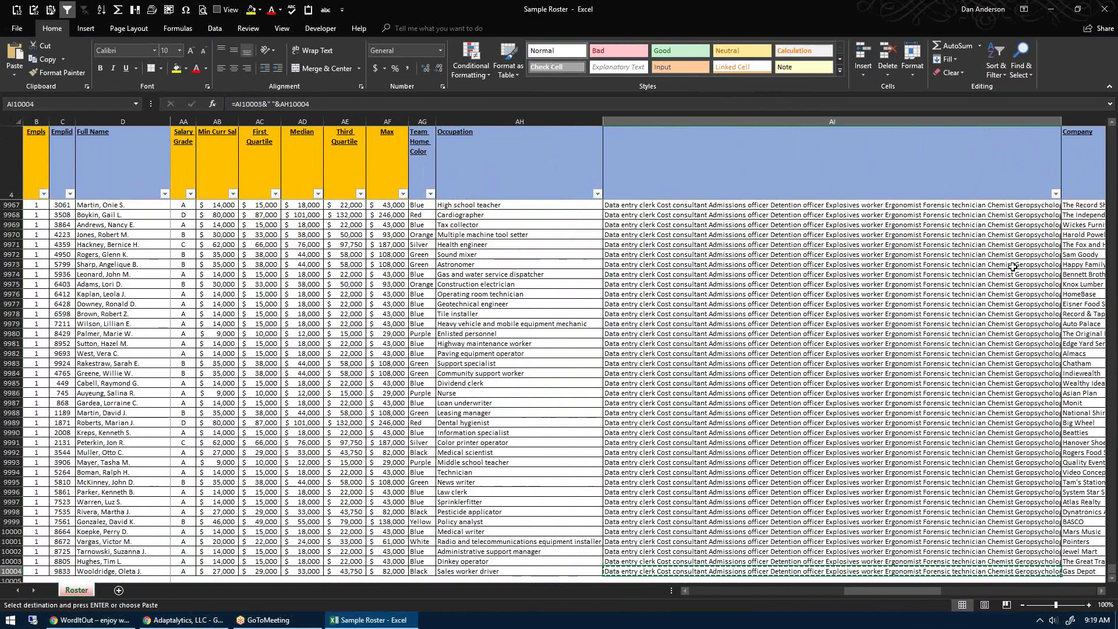
key(super)
text(not)
key(Return)
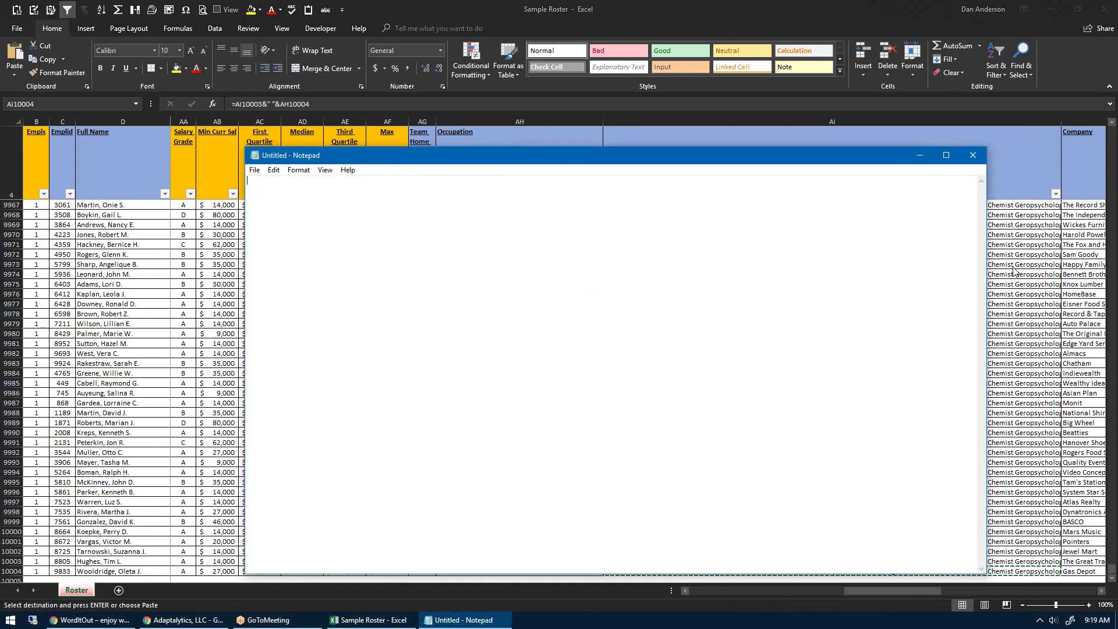
key(ctrl+v)
Step: Select and copy all the occupation text in the Notepad note
key(BackSpace)
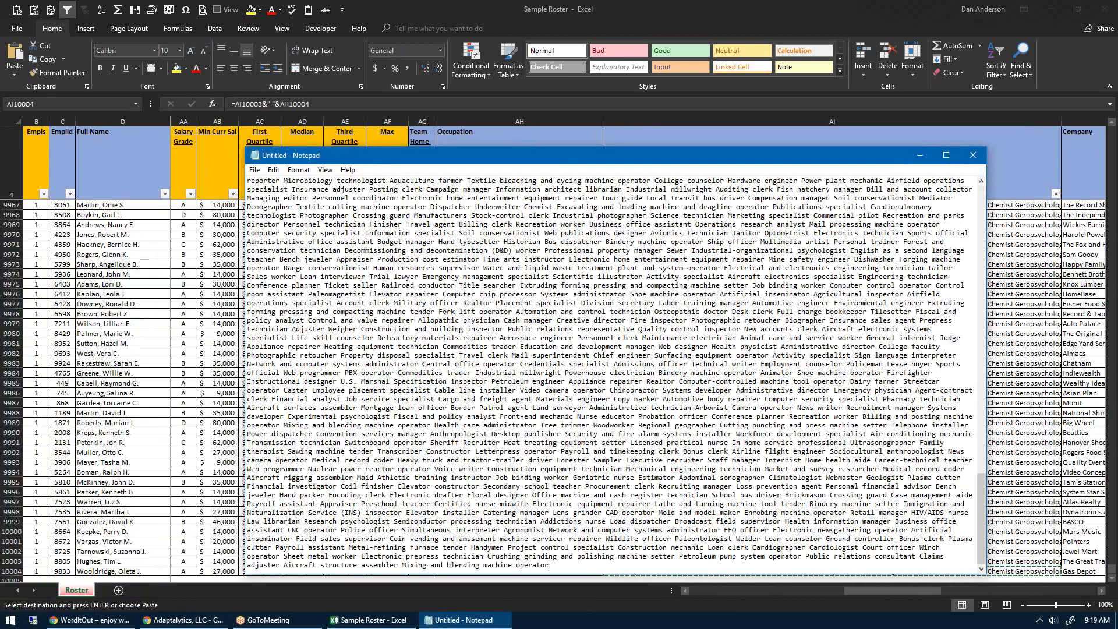
drag(978, 510, 1013, 525)
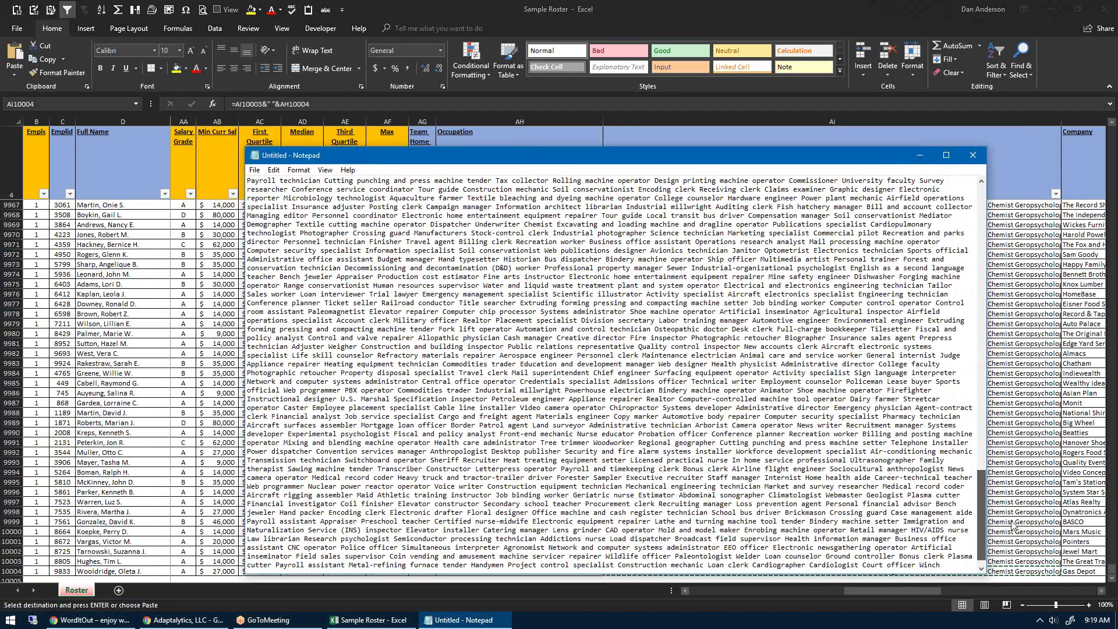
key(ctrl+a)
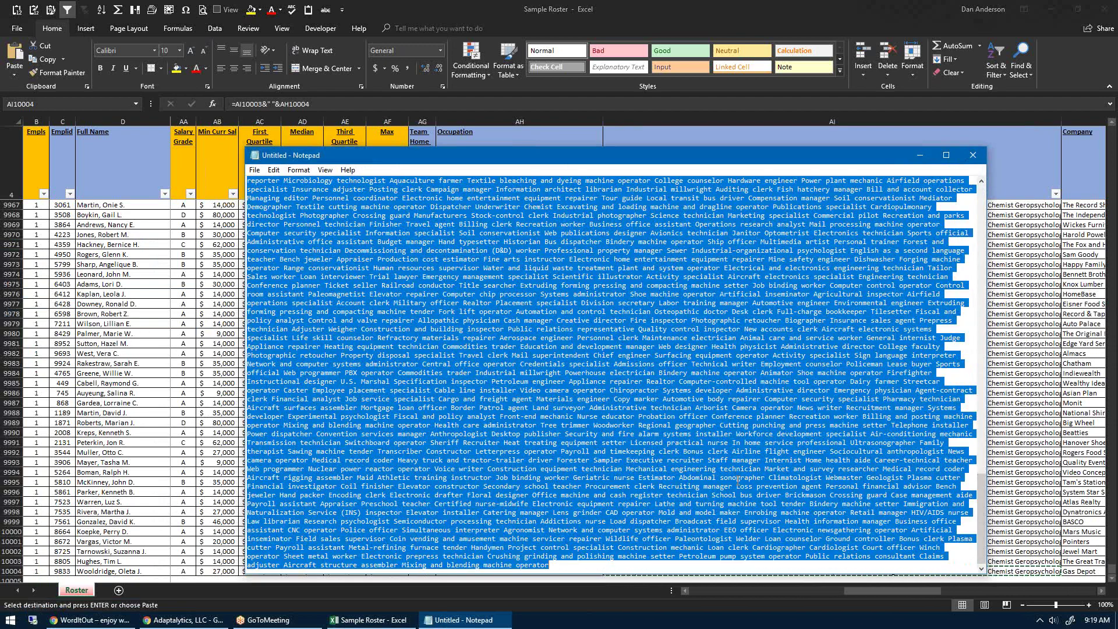
key(ctrl+c)
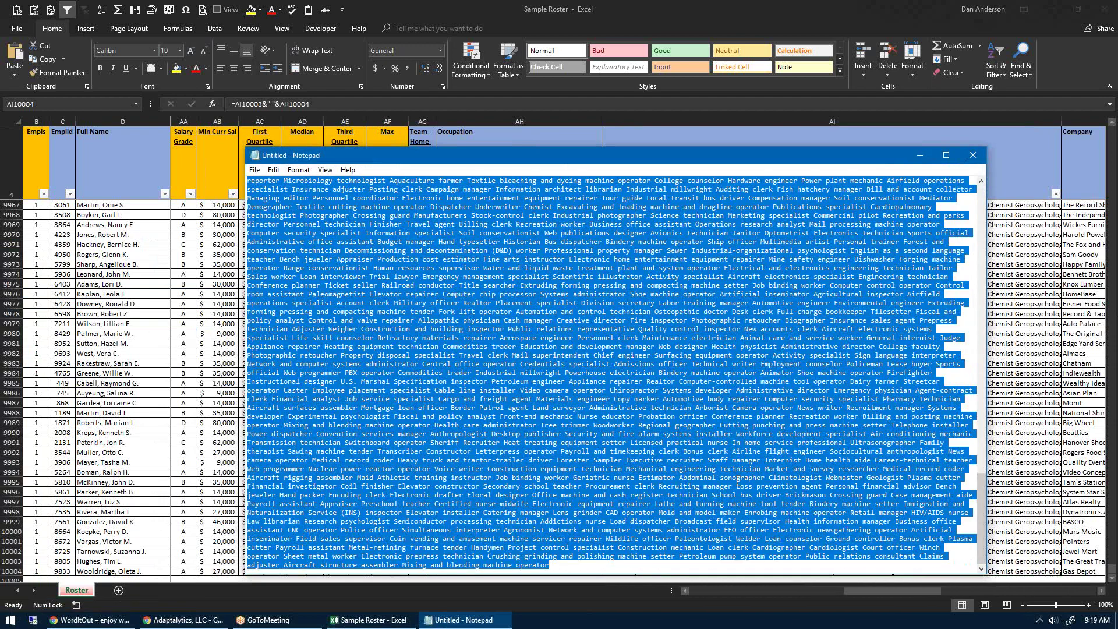
click(74, 621)
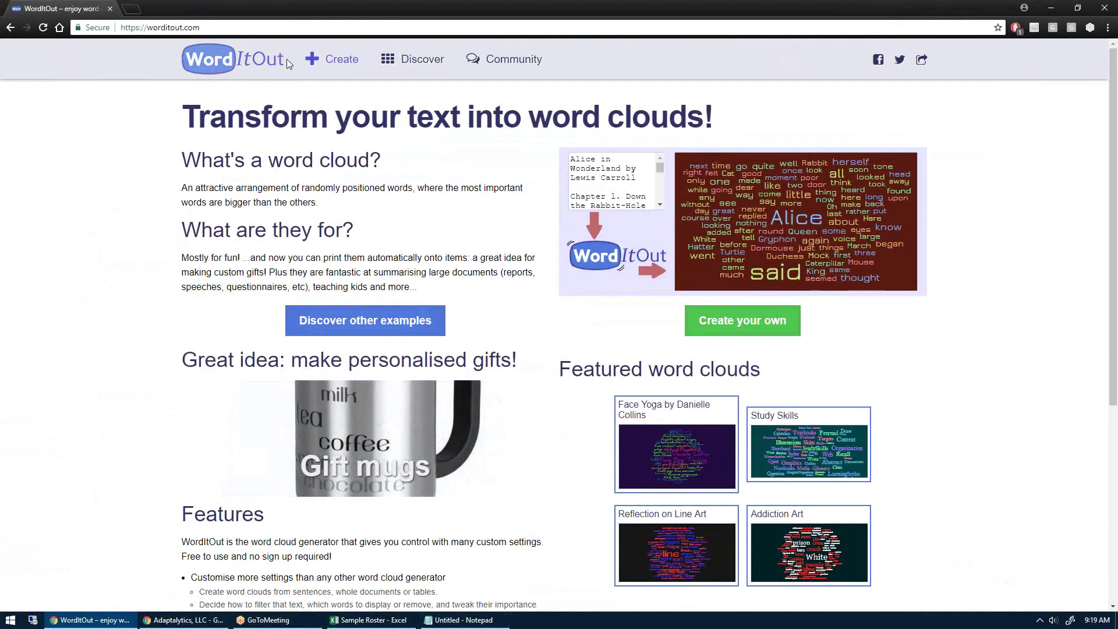
Step: Paste the occupation list into WordItOut's Table as text box and generate a word cloud
click(343, 58)
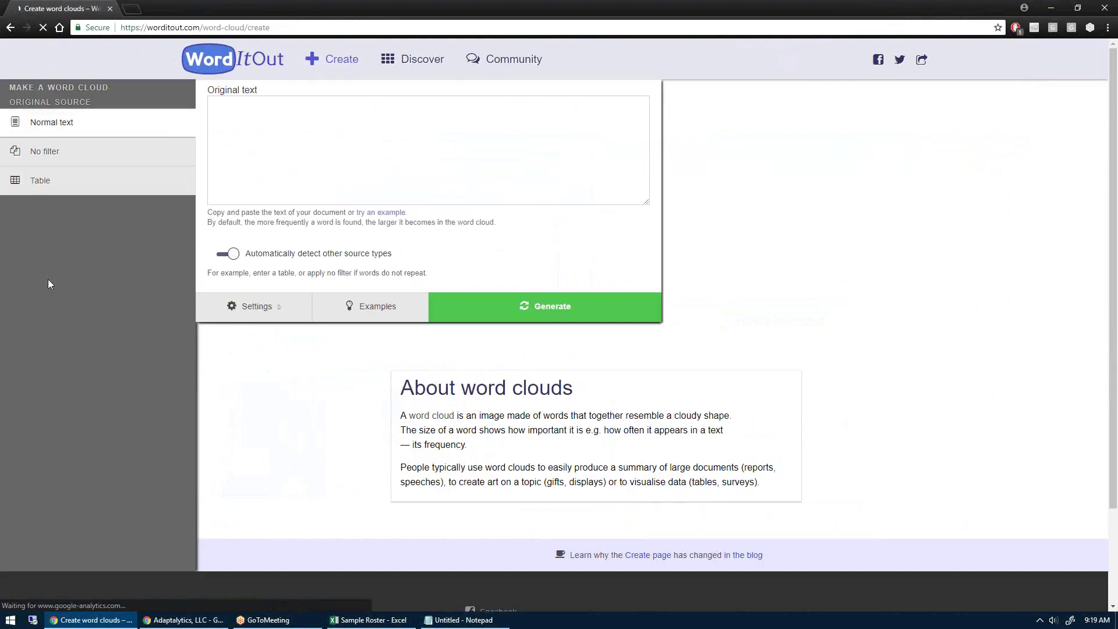
click(40, 180)
click(307, 143)
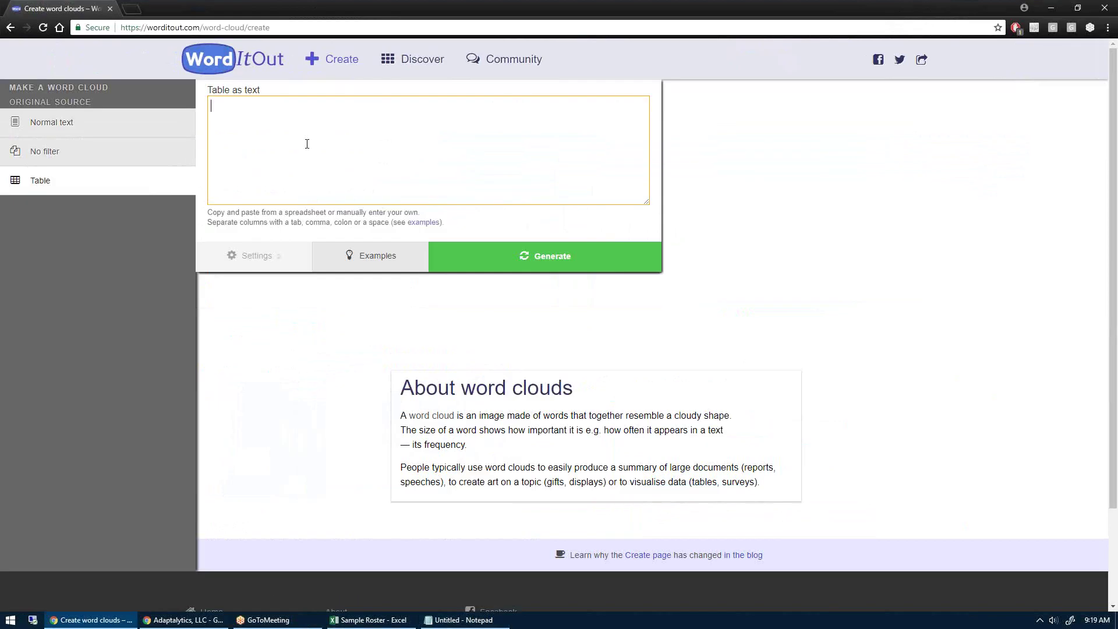
key(ctrl+v)
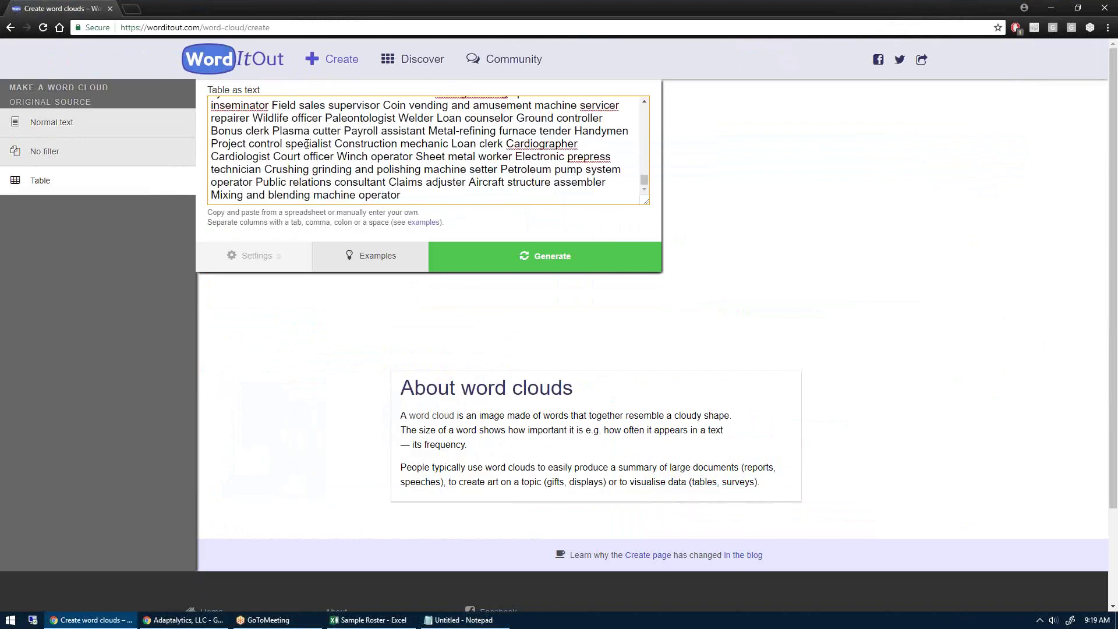
click(534, 267)
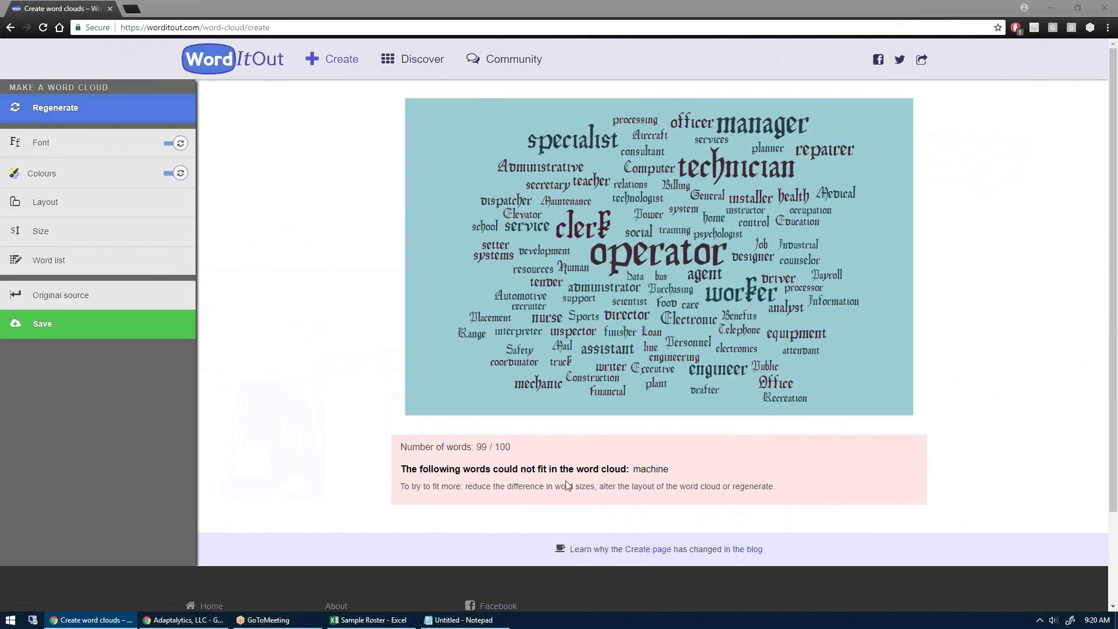
Step: Set WordItOut's difference in word sizes to Small and regenerate the cloud
click(52, 201)
drag(400, 487, 567, 493)
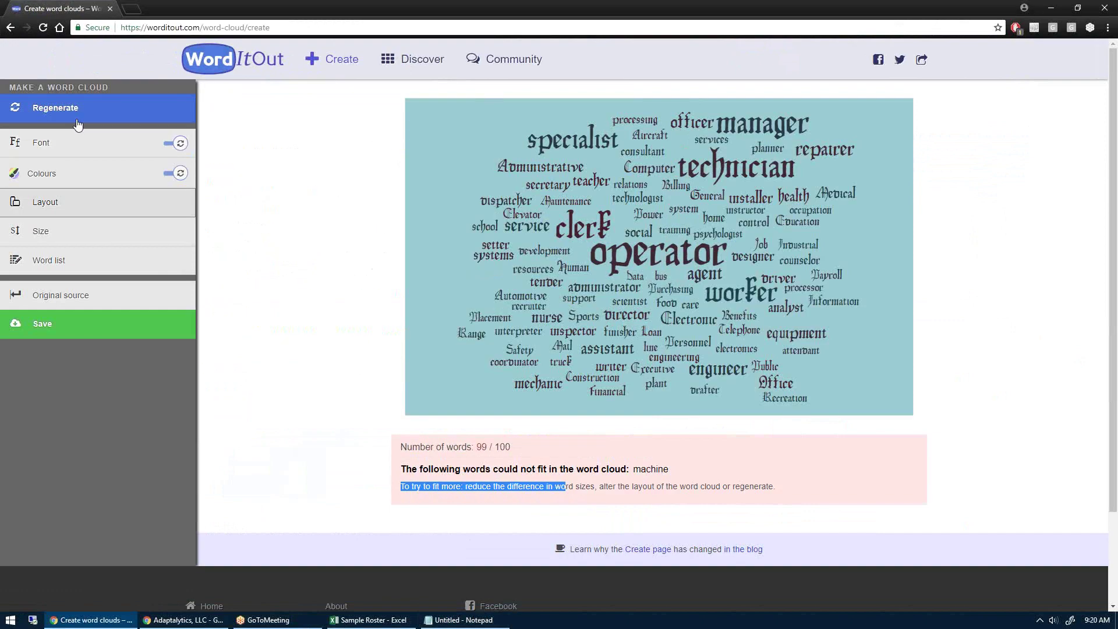
click(58, 144)
click(51, 173)
click(56, 201)
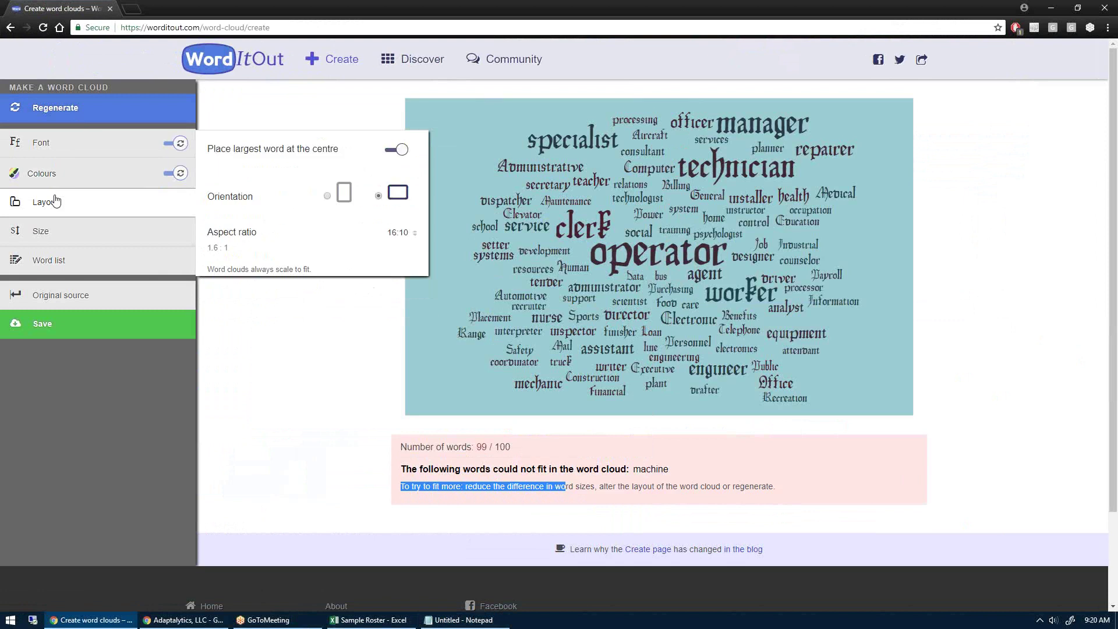
click(51, 228)
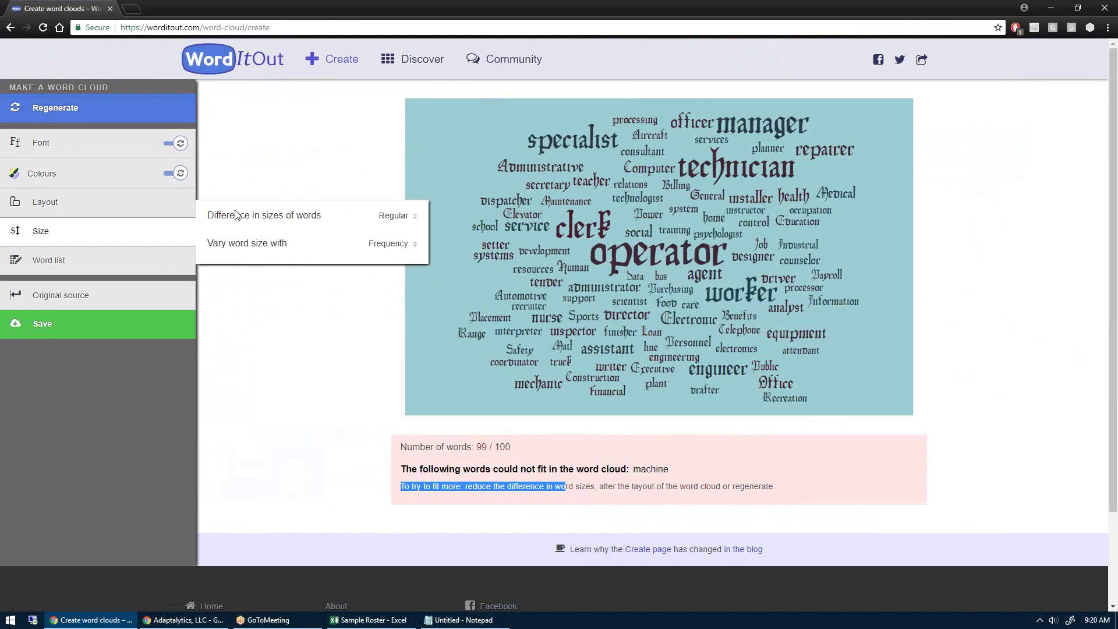
click(399, 216)
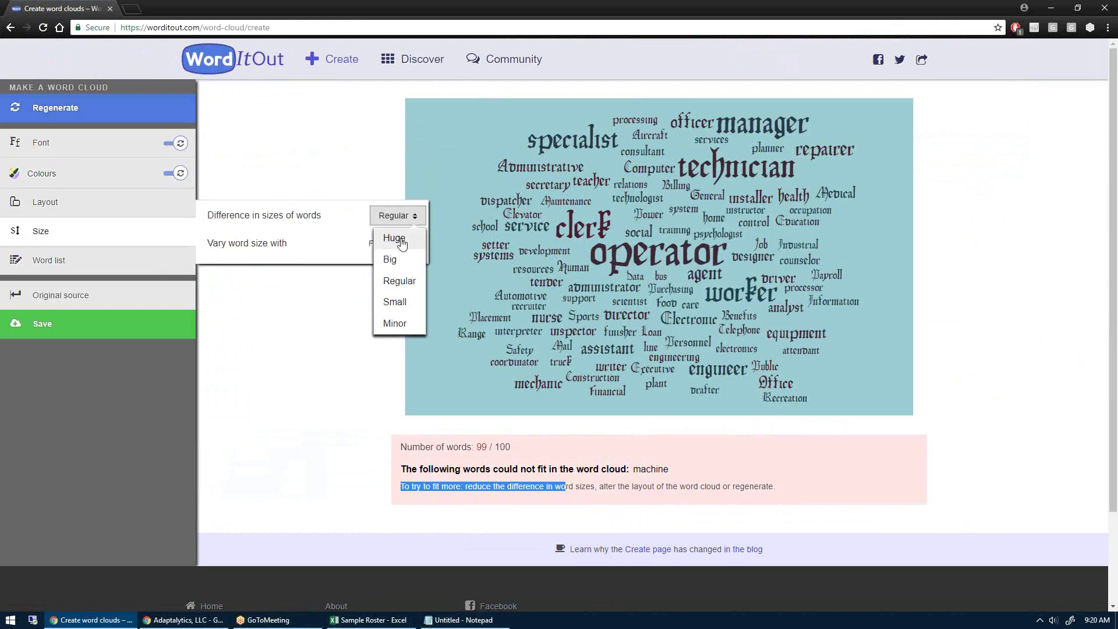
click(396, 301)
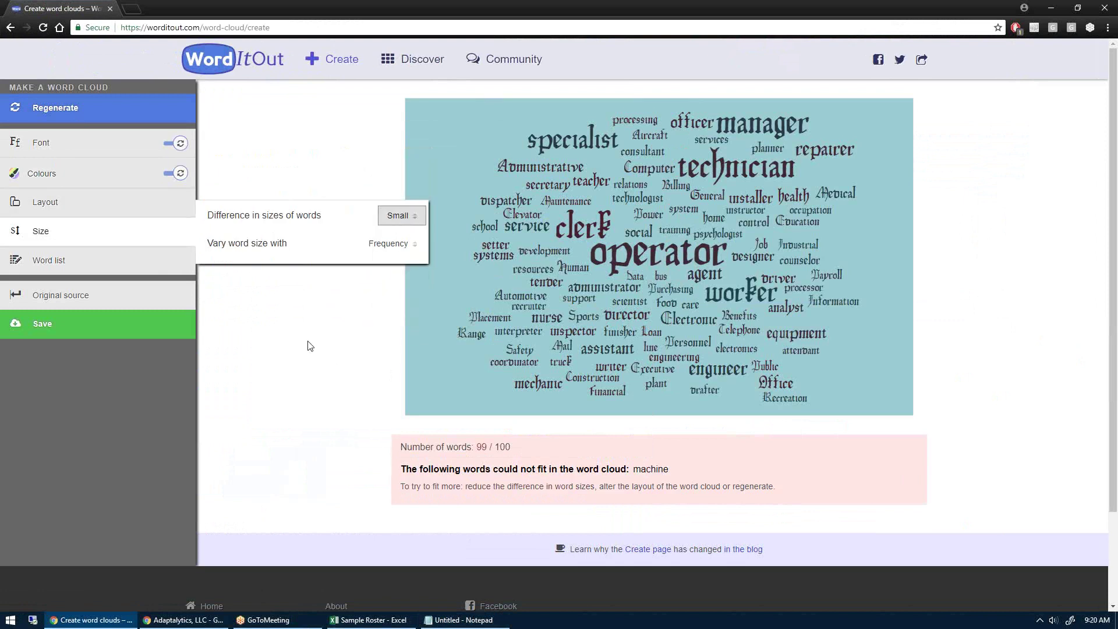
click(61, 115)
Step: Switch the cloud to the sans-serif font and regenerate it
mouse_move(126, 153)
click(236, 178)
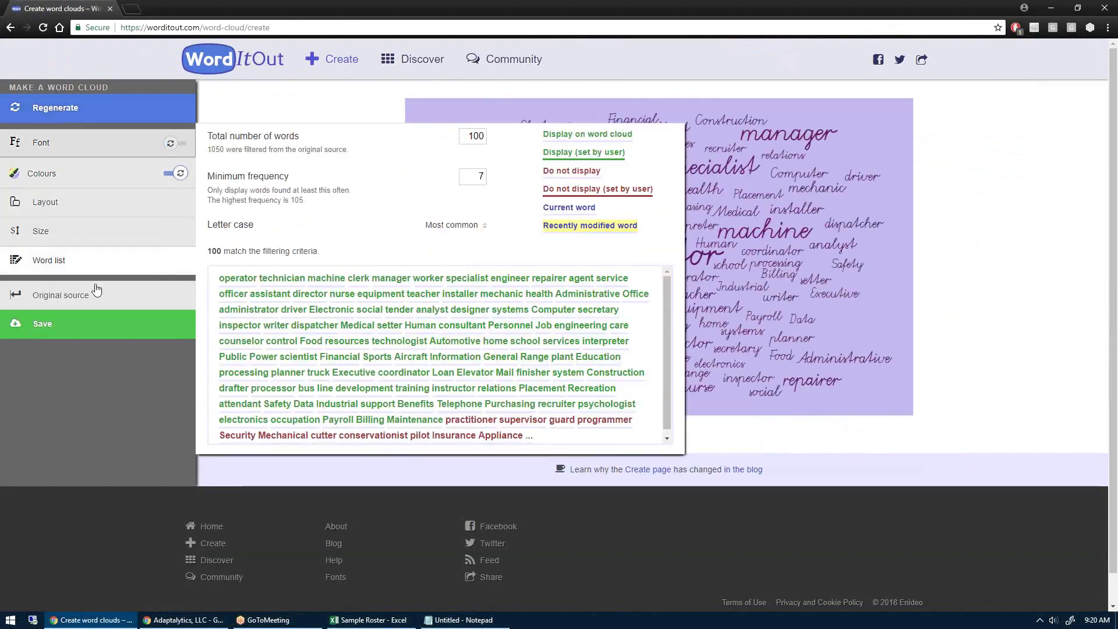
click(67, 110)
mouse_move(145, 212)
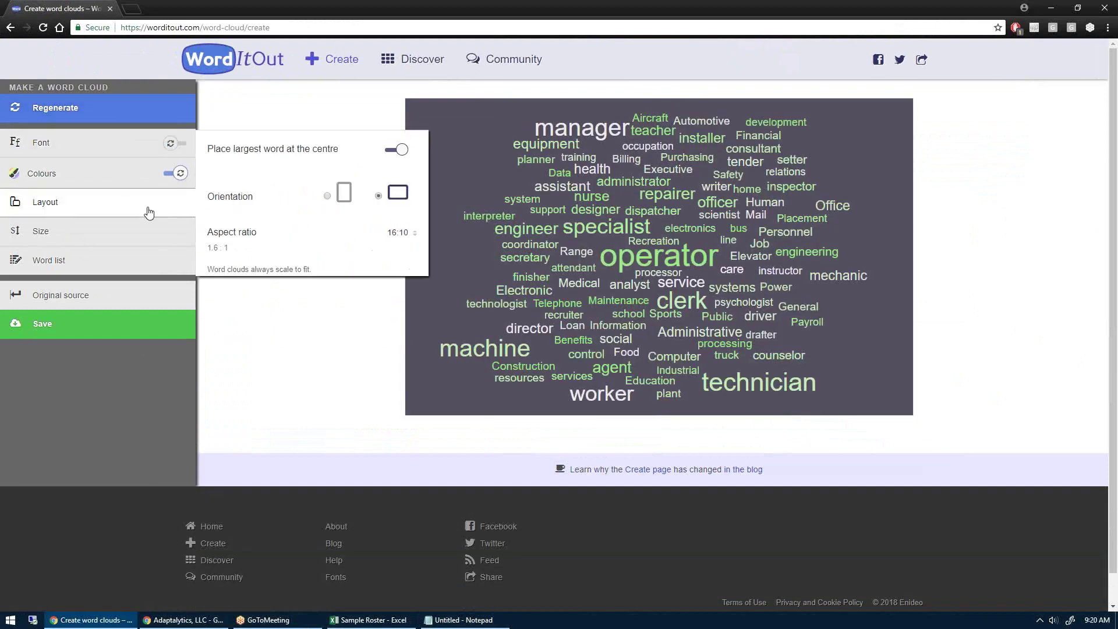
mouse_move(94, 238)
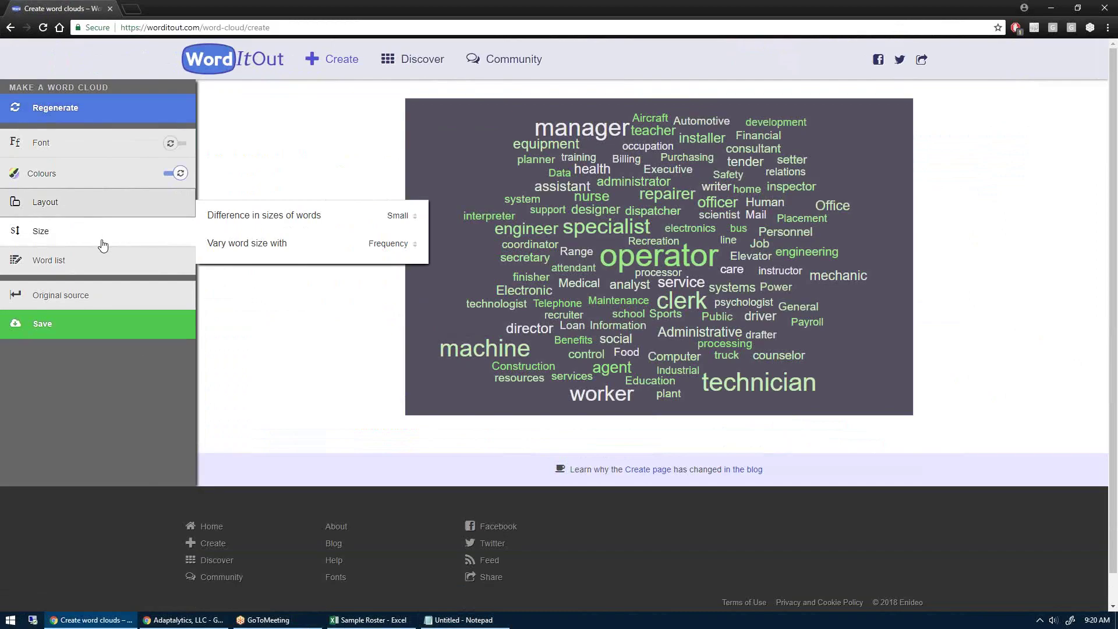
mouse_move(114, 260)
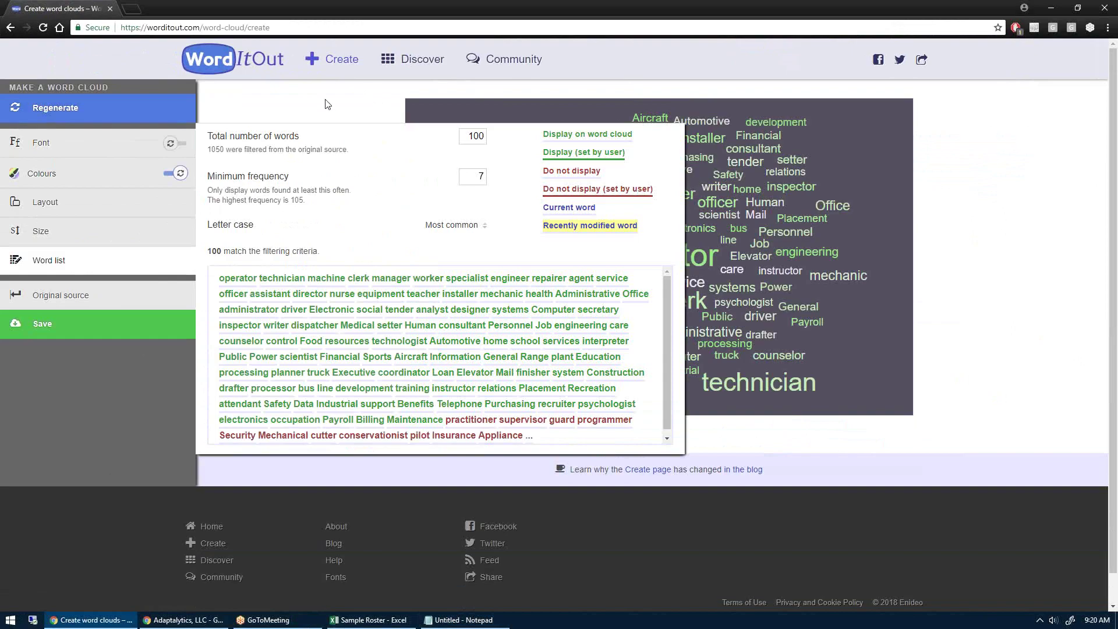
mouse_move(122, 150)
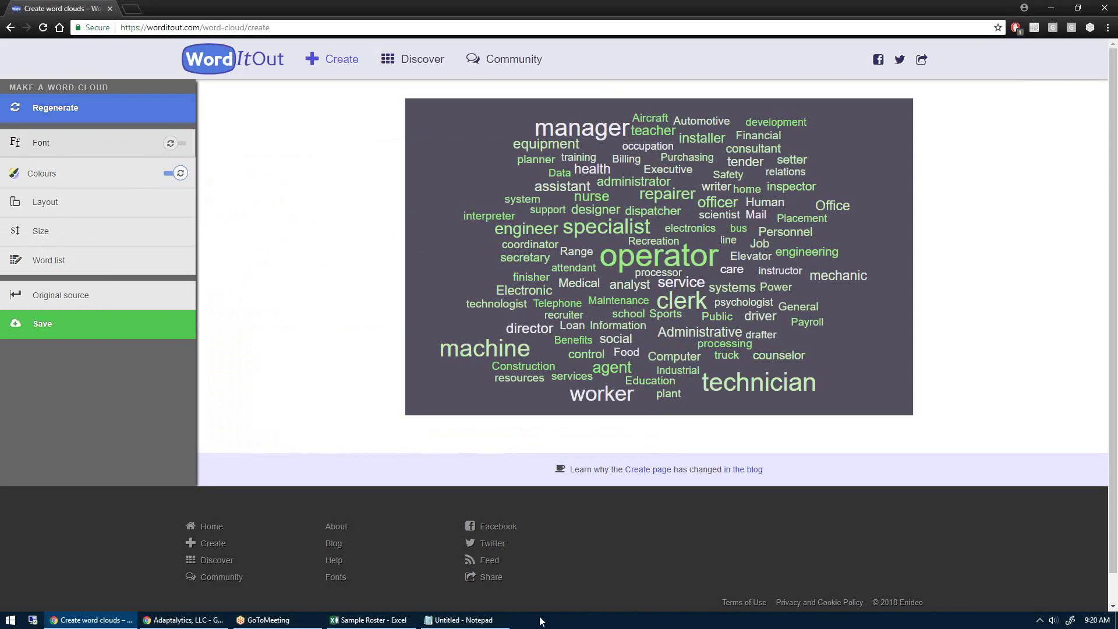
Step: Return to the Sample Roster workbook and select column AI
click(381, 620)
click(694, 244)
click(674, 119)
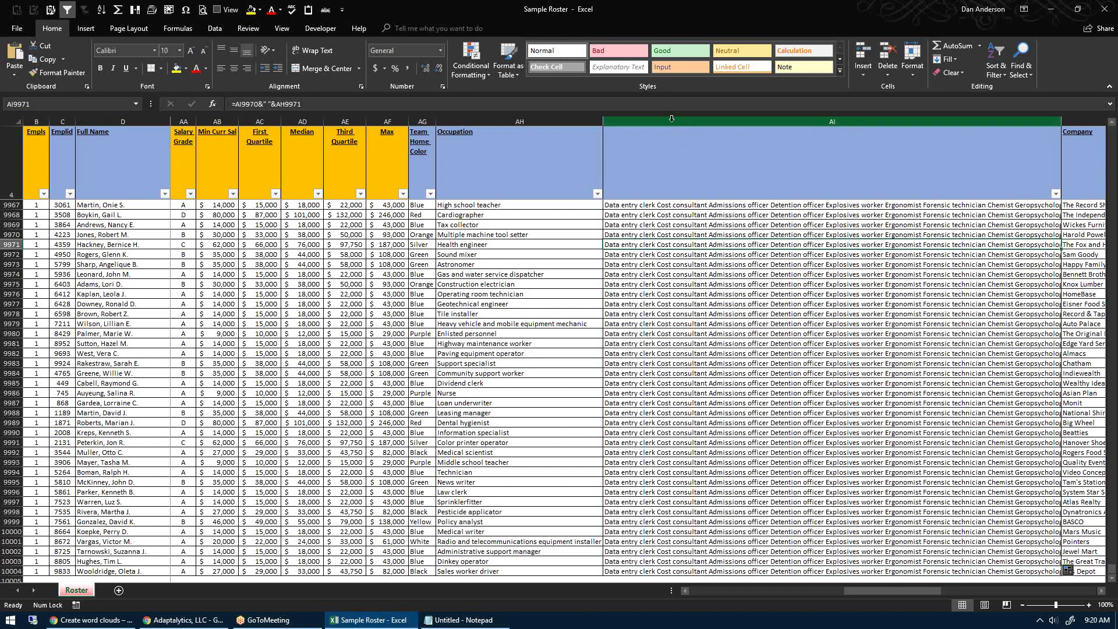
Step: Copy the combined occupation text from the last formula cell, AI10004
right_click(672, 120)
click(649, 170)
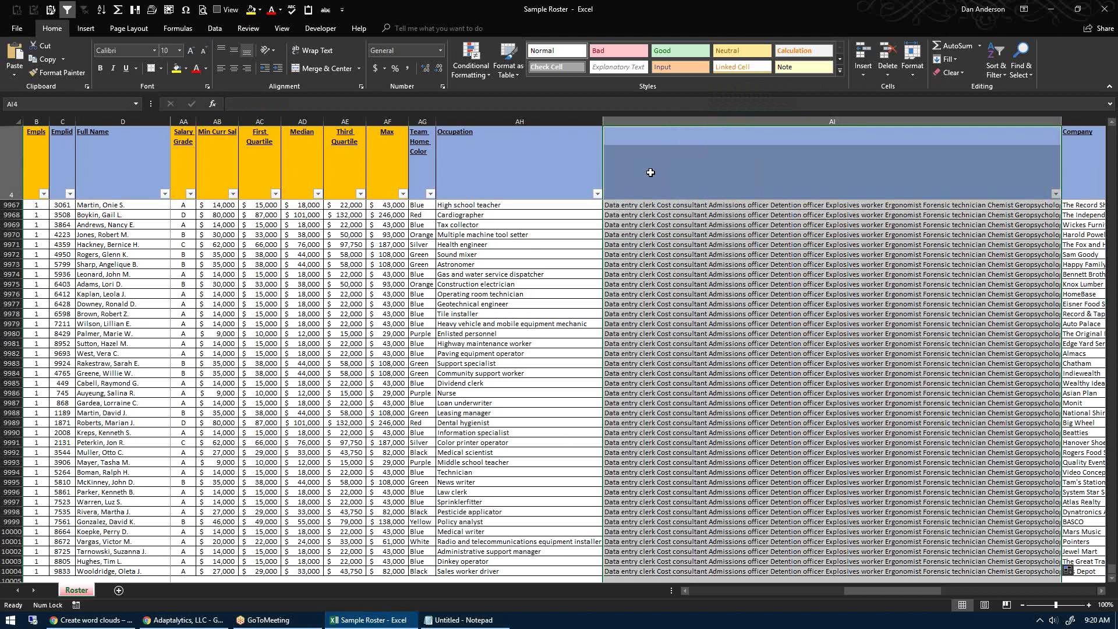
key(Down)
key(Down)
scroll(897, 524, down, 4)
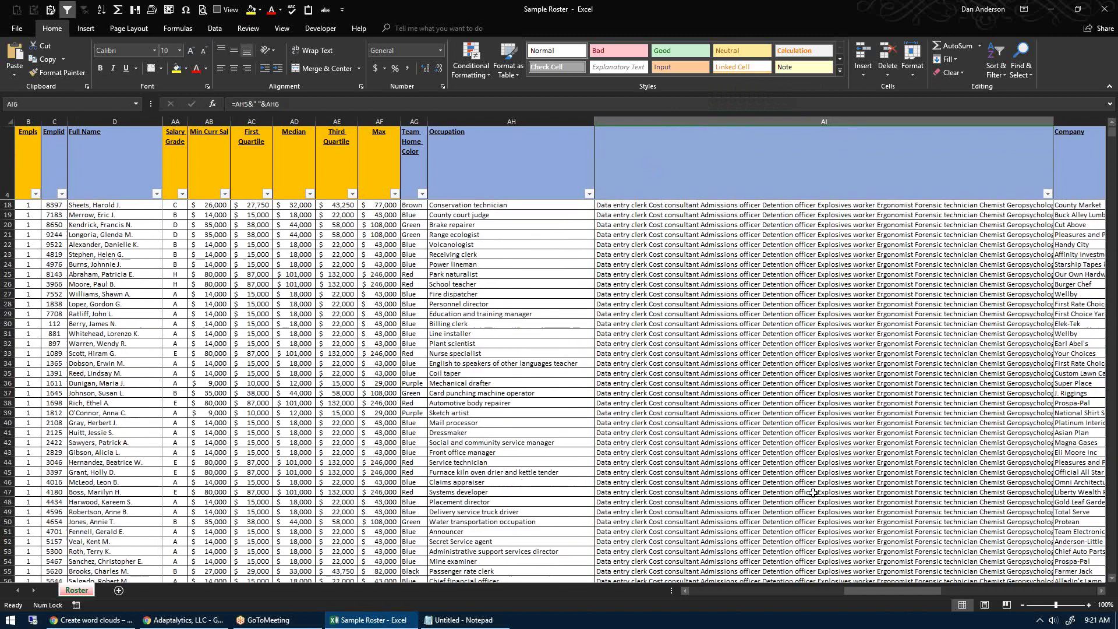
scroll(686, 560, down, 4)
click(694, 542)
key(ctrl+Down)
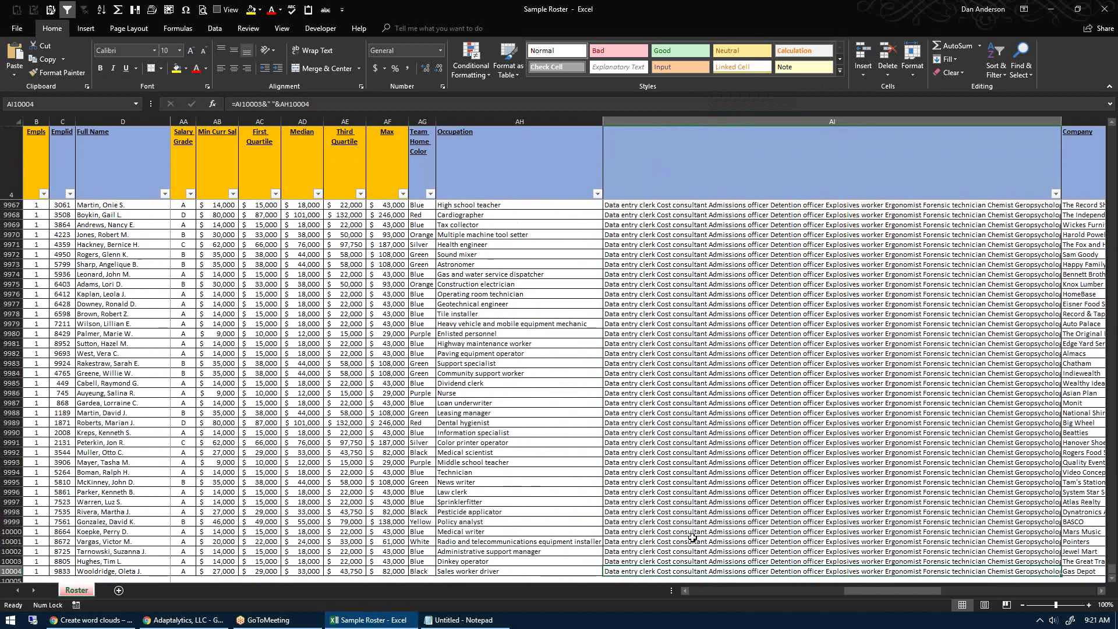
key(ctrl+c)
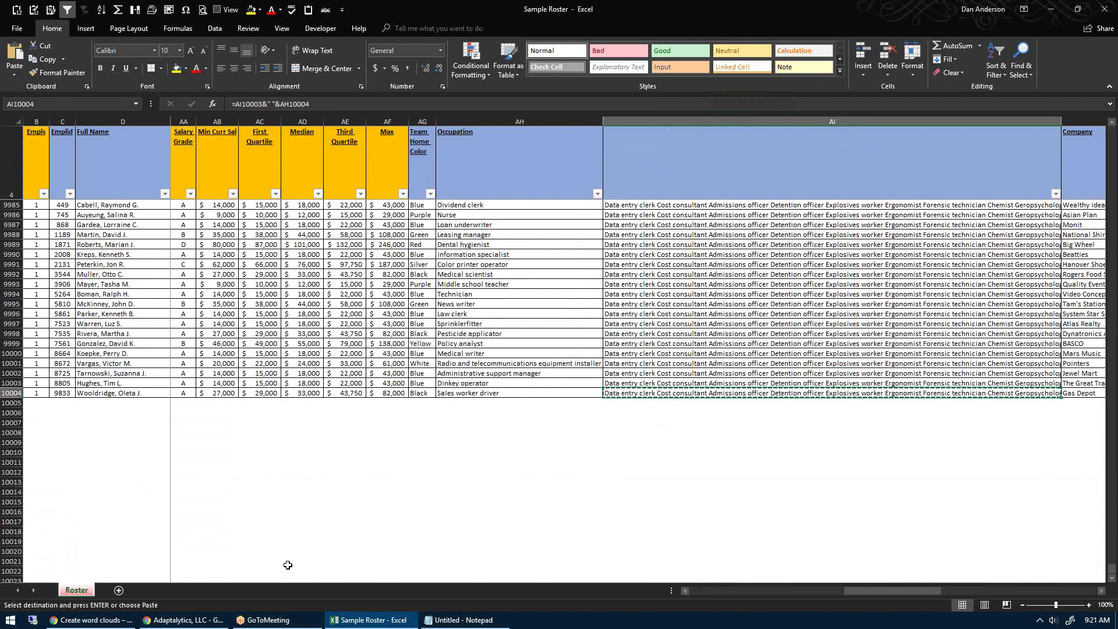
Step: Create a new blank workbook and paste the text into cell A1
key(ctrl+n)
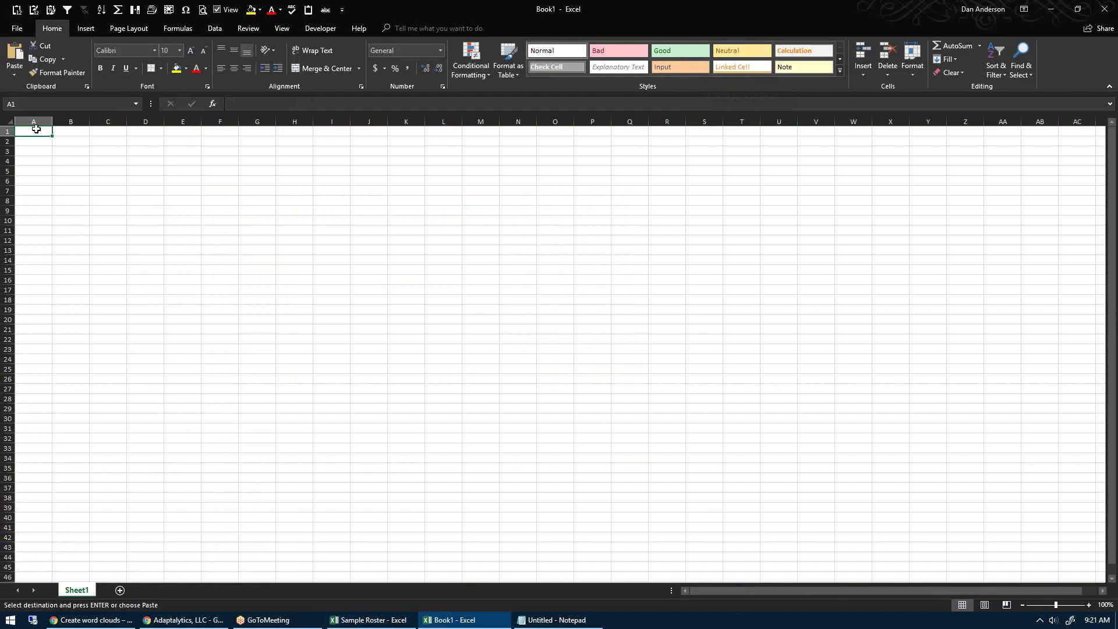
click(14, 8)
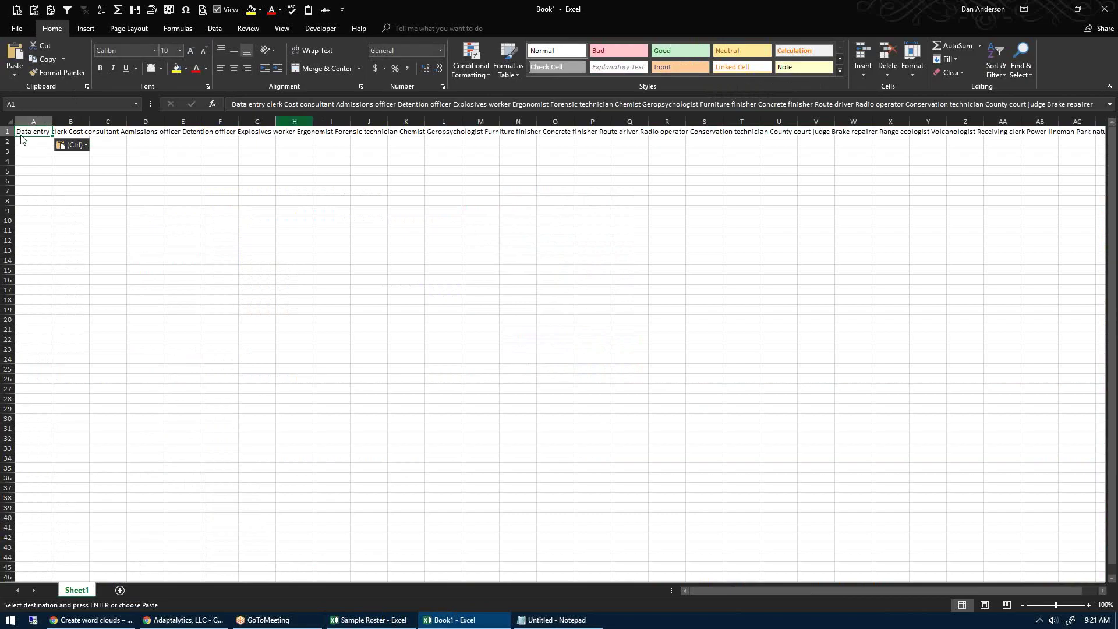
click(215, 28)
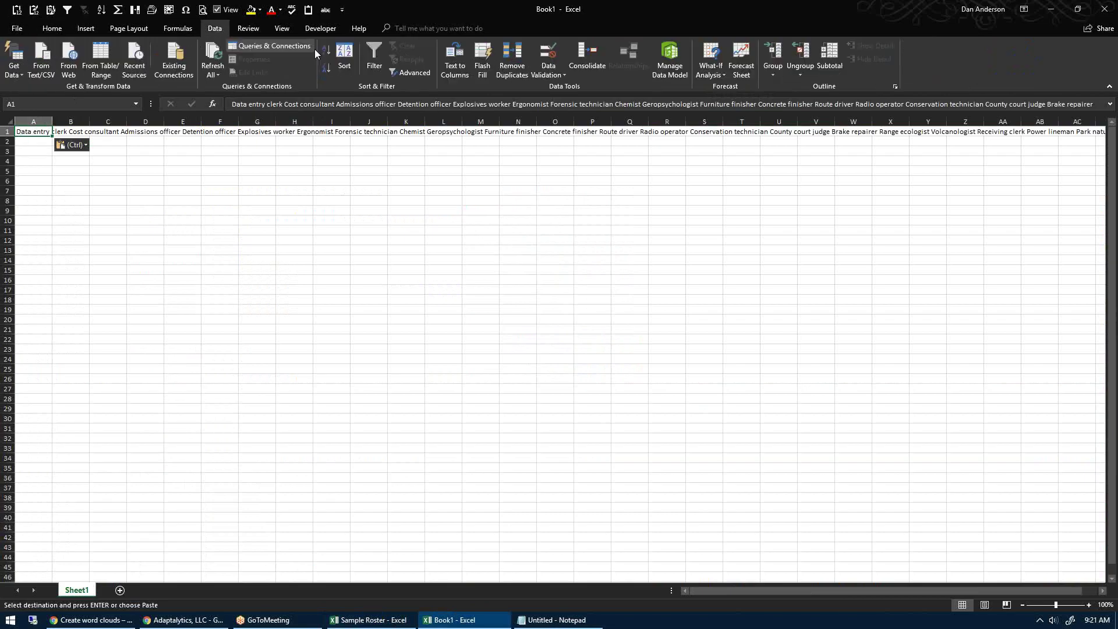
Step: Split A1 with Text to Columns, delimited by Space, treating consecutive delimiters as one
click(448, 70)
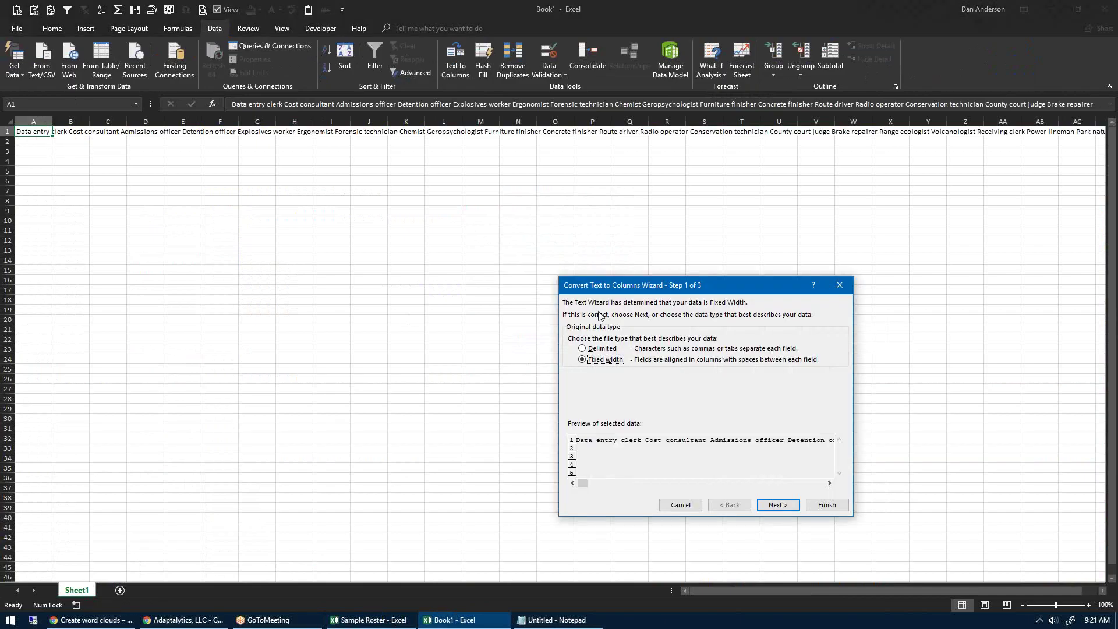
click(588, 349)
click(777, 504)
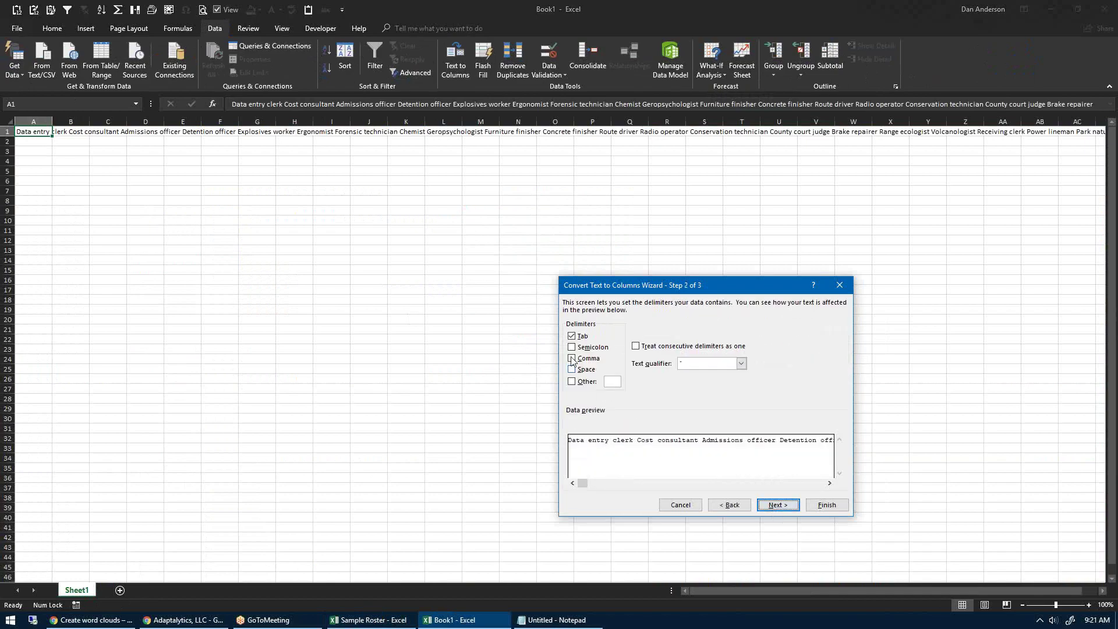
click(572, 368)
click(571, 336)
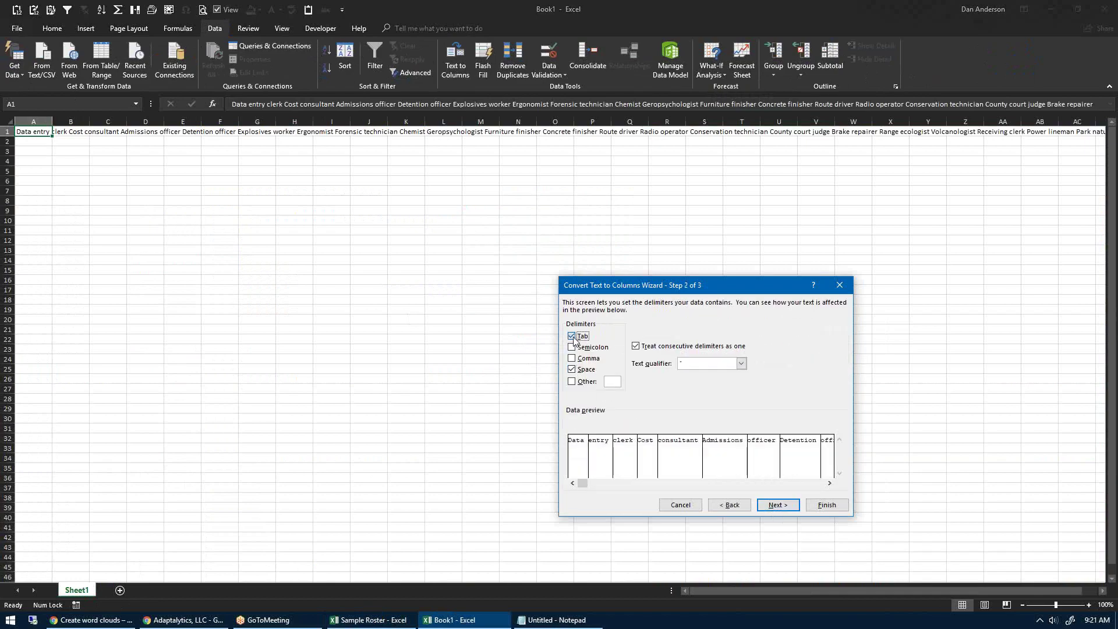
click(779, 505)
click(827, 504)
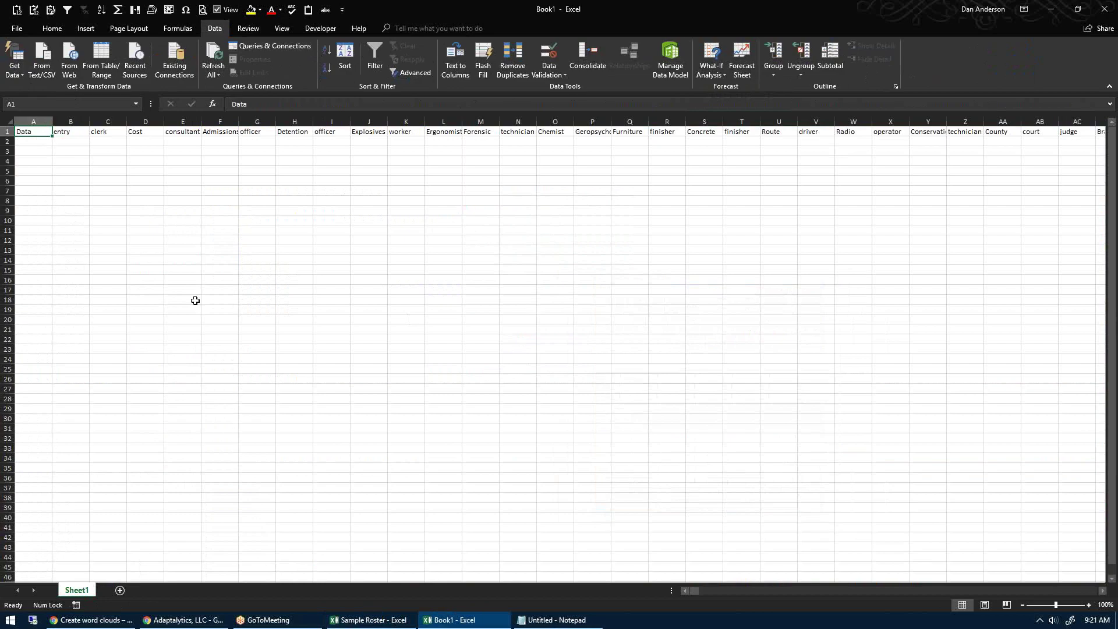
Step: Transpose row 1's words into column A of a new Sheet2, leaving row 1 empty
key(ctrl+shift+Right)
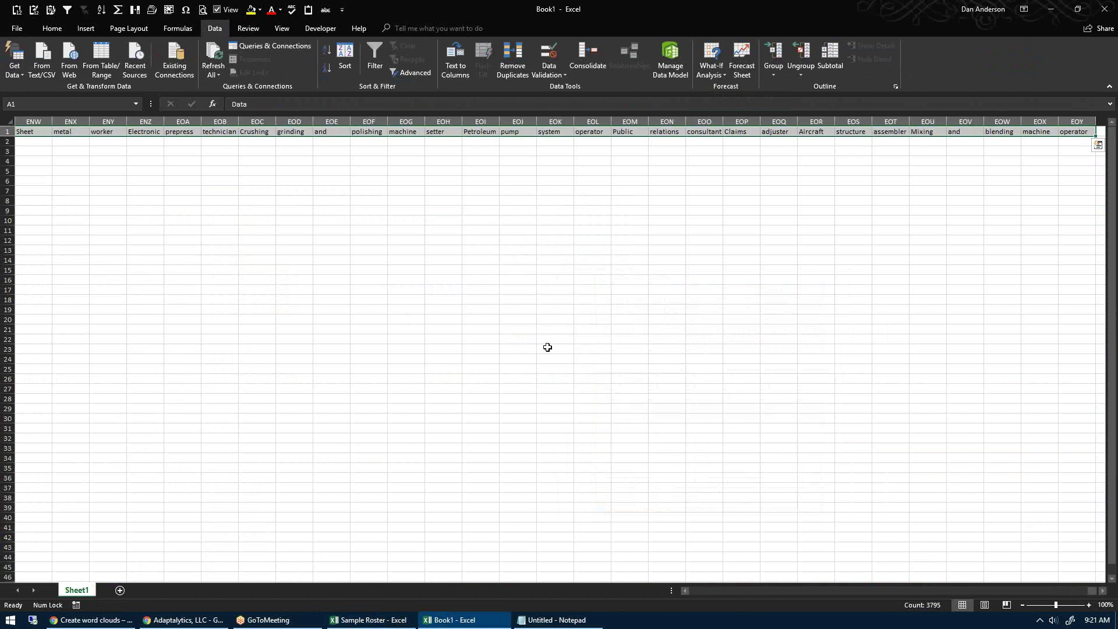
key(ctrl+c)
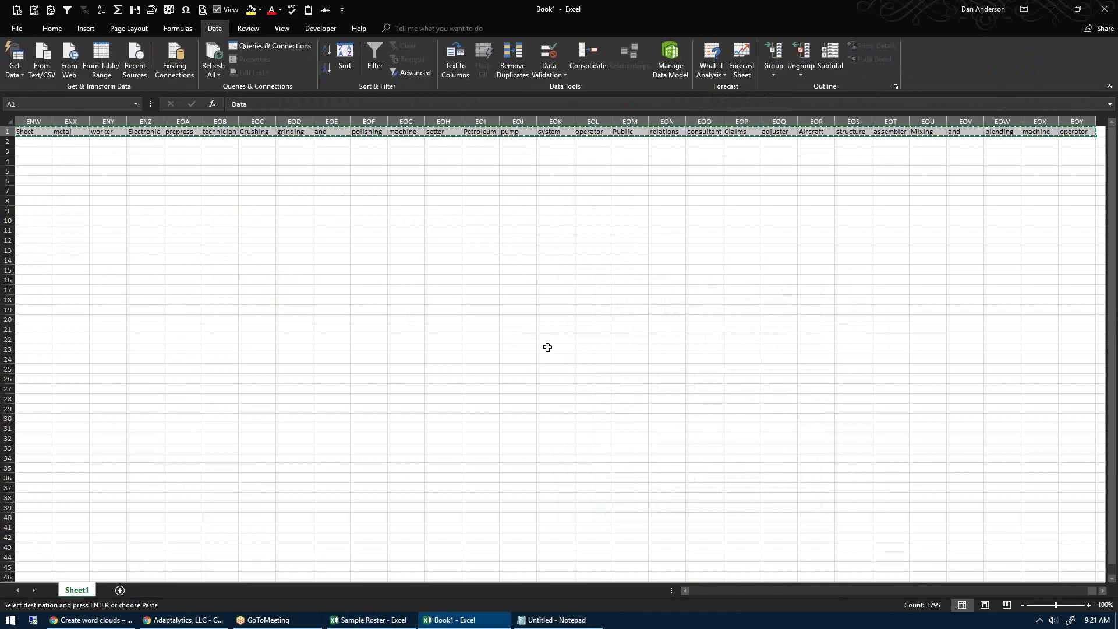
key(shift+F11)
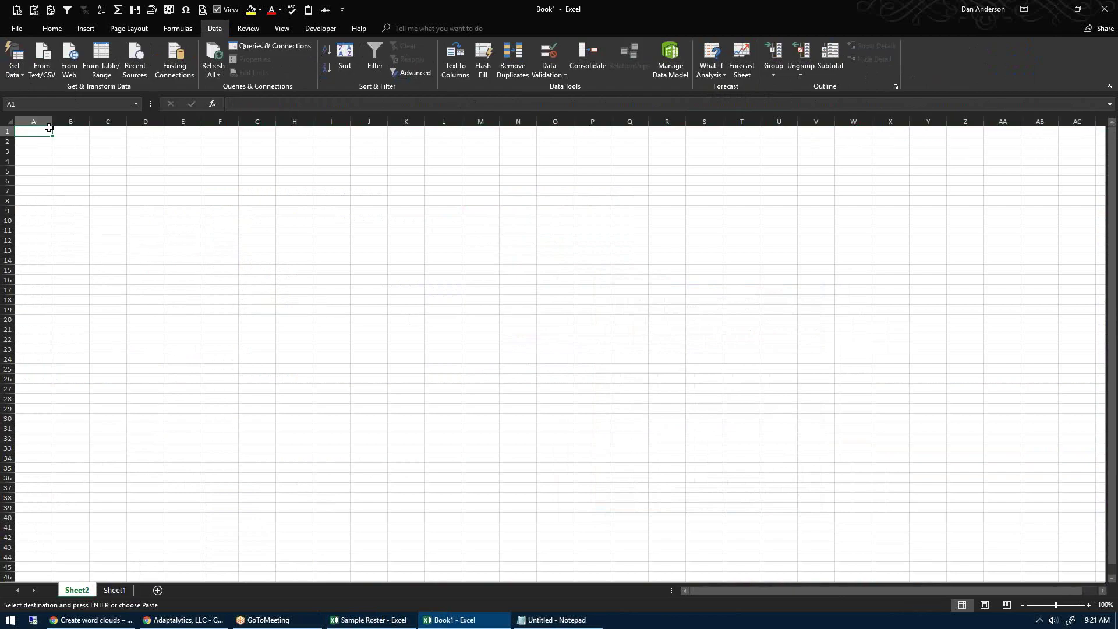
right_click(46, 129)
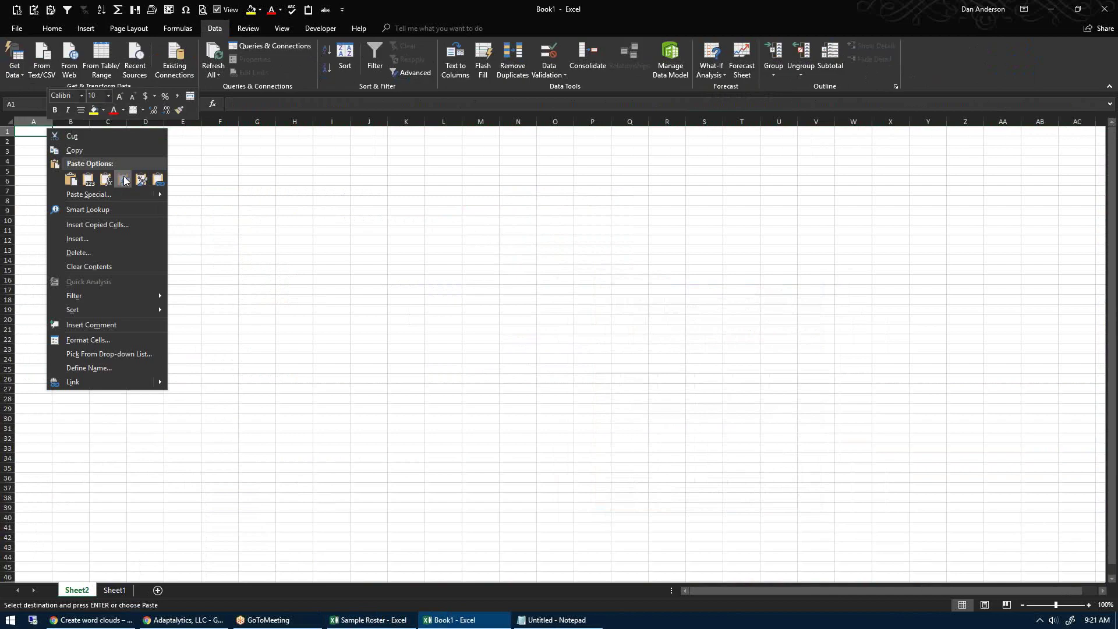
click(122, 176)
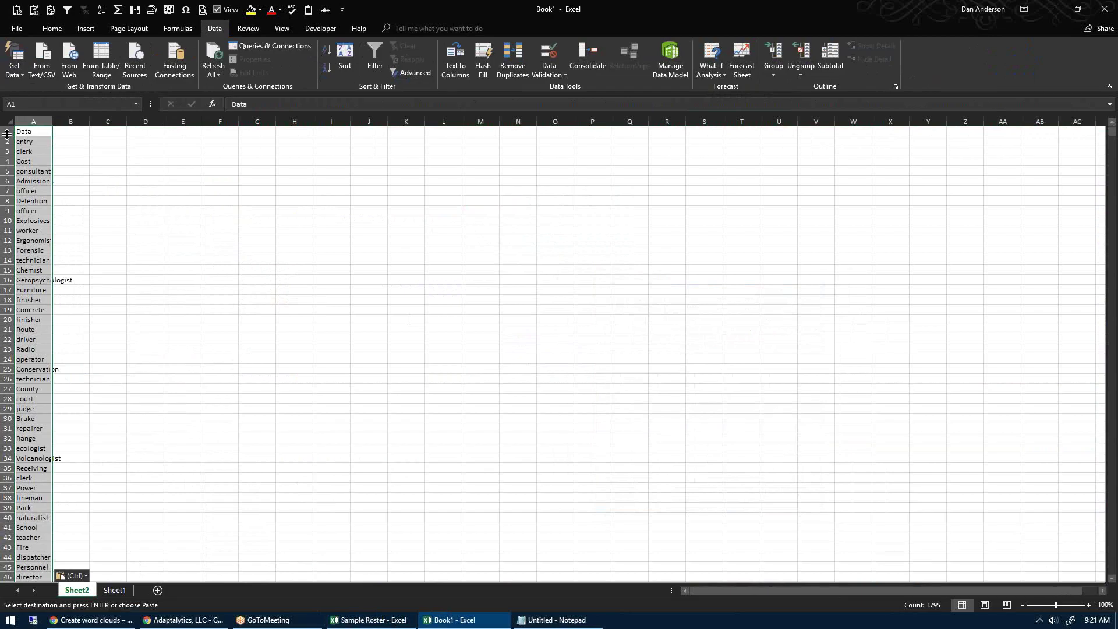
right_click(7, 133)
click(54, 228)
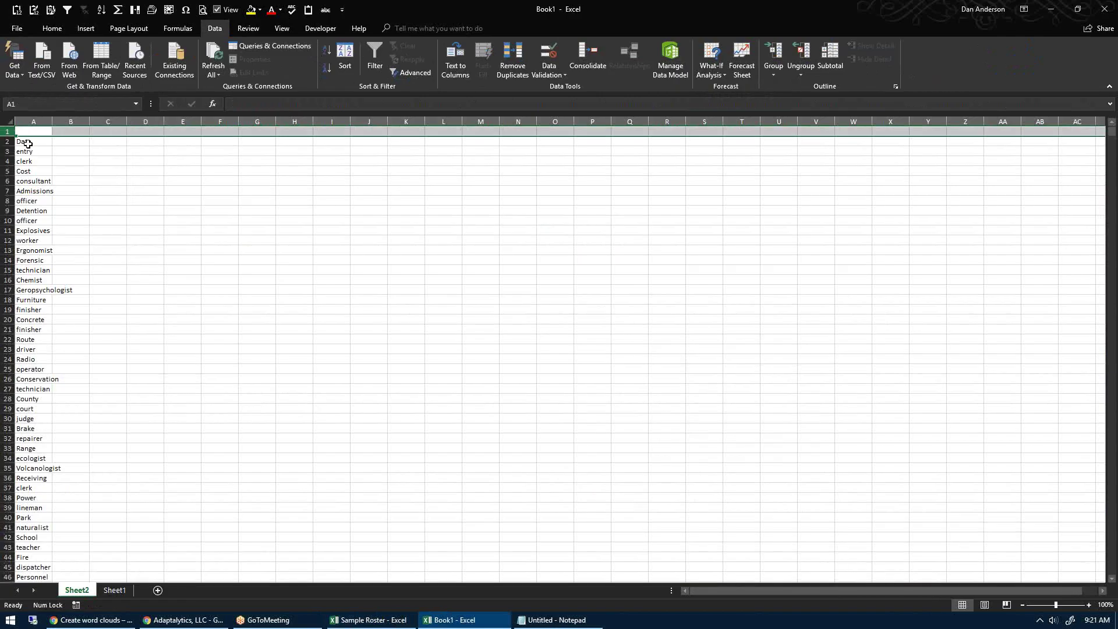
Step: Enter the headers Word in A1 and Count in B1
click(29, 130)
text(Word)
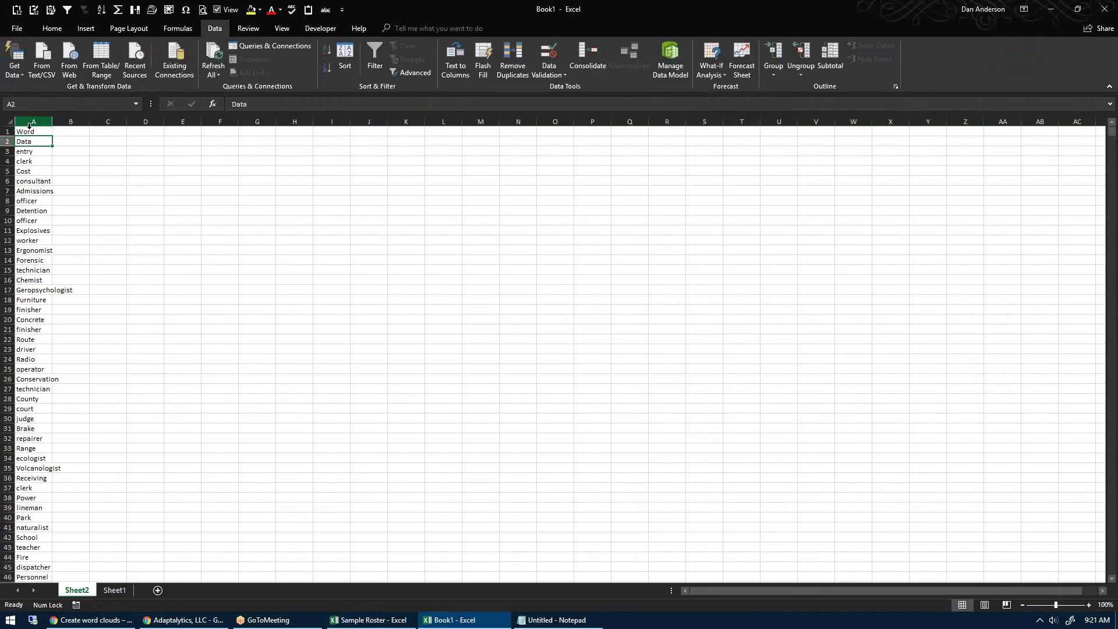
key(Tab)
text(Copunt)
key(BackSpace)
key(BackSpace)
key(BackSpace)
text(unt)
key(Down)
Step: Enter 1 in B2:B4 and fill it down column B to the last word
text(1)
key(Return)
text(1)
key(Return)
text(1)
key(Escape)
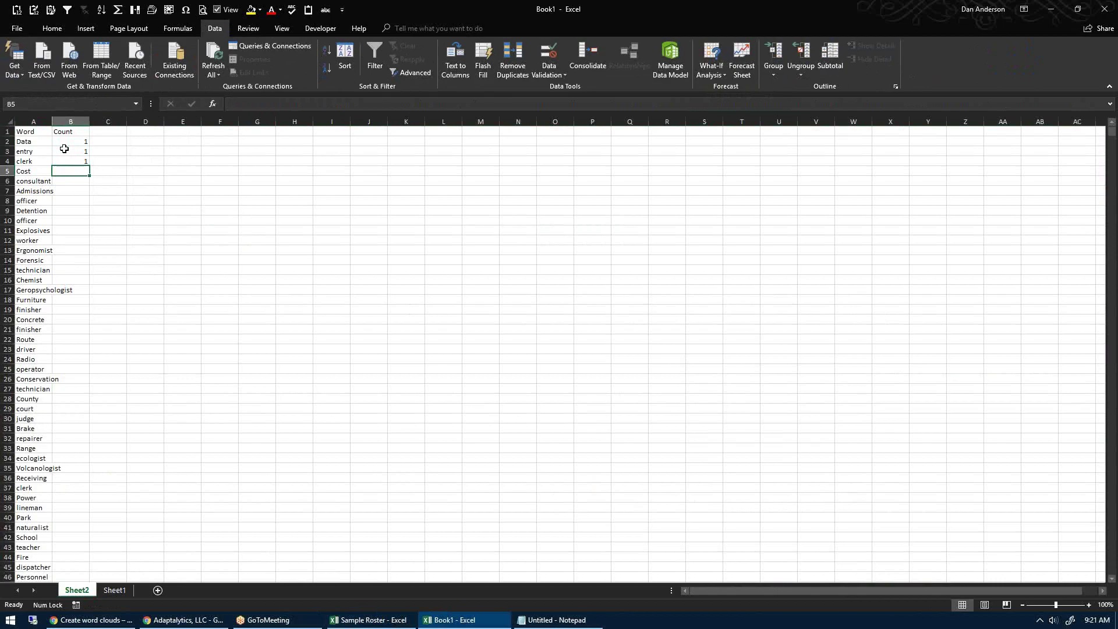
drag(65, 142, 72, 162)
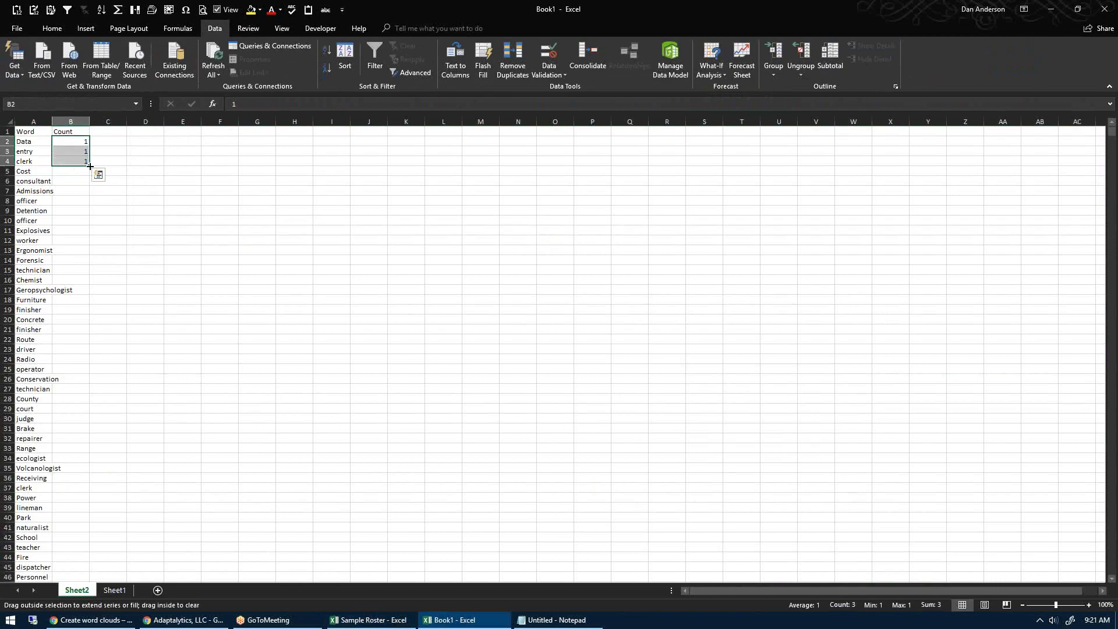
double_click(96, 166)
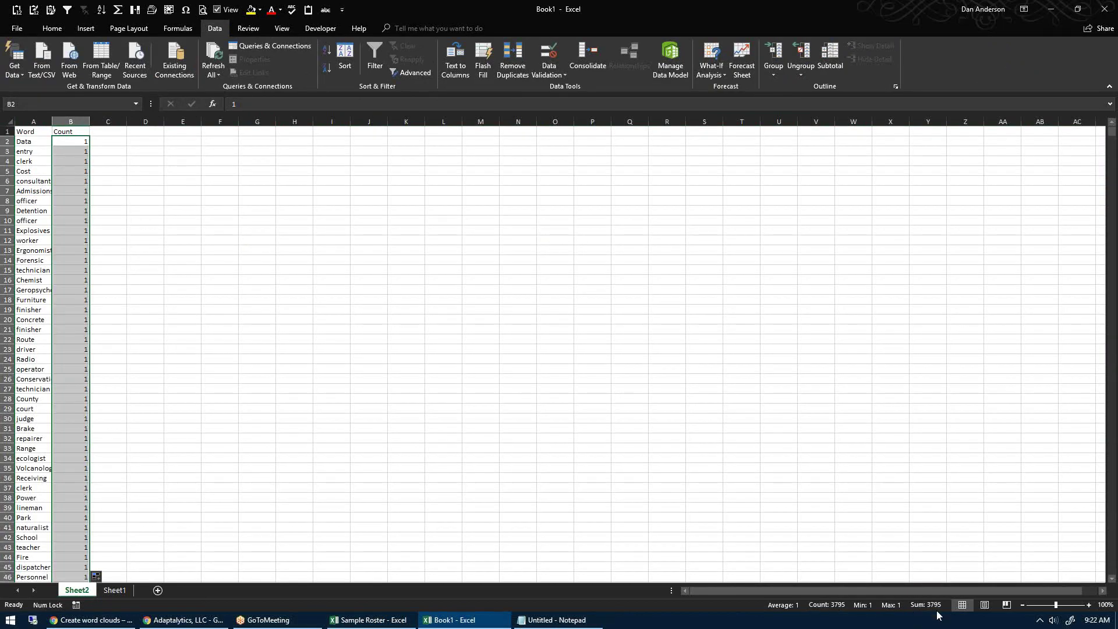
click(337, 236)
Step: Select the whole Word and Count data range starting from A1
key(ctrl+Home)
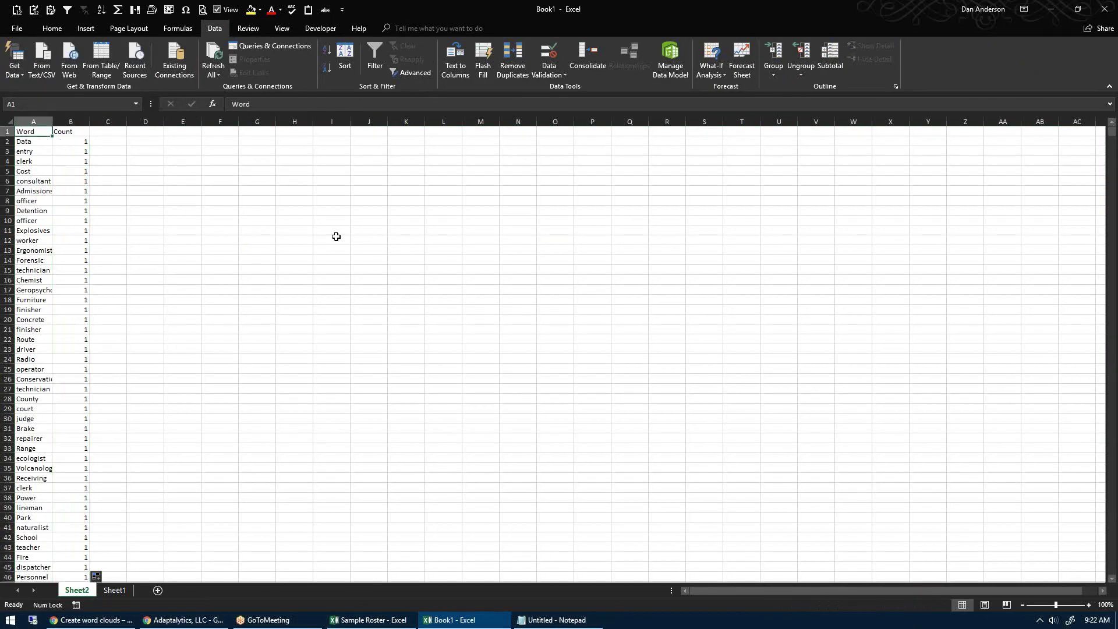
key(ctrl+shift+Right)
key(ctrl+shift+Down)
click(86, 28)
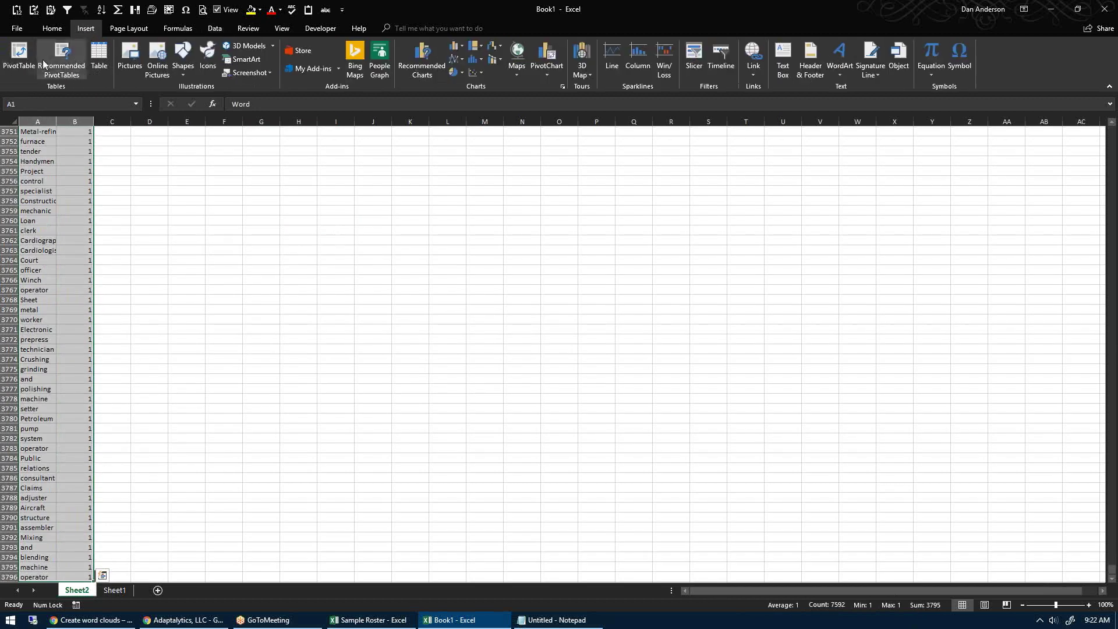
Step: Insert a PivotTable on a new sheet with Word in Rows and Sum of Count in Values
click(25, 59)
click(744, 484)
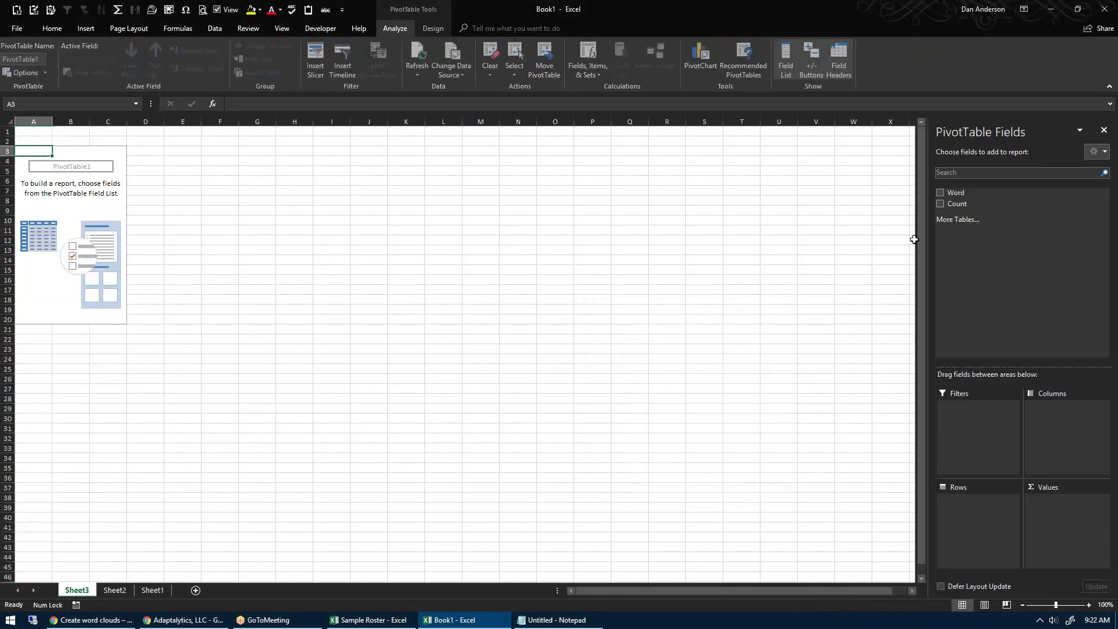
drag(969, 191, 977, 568)
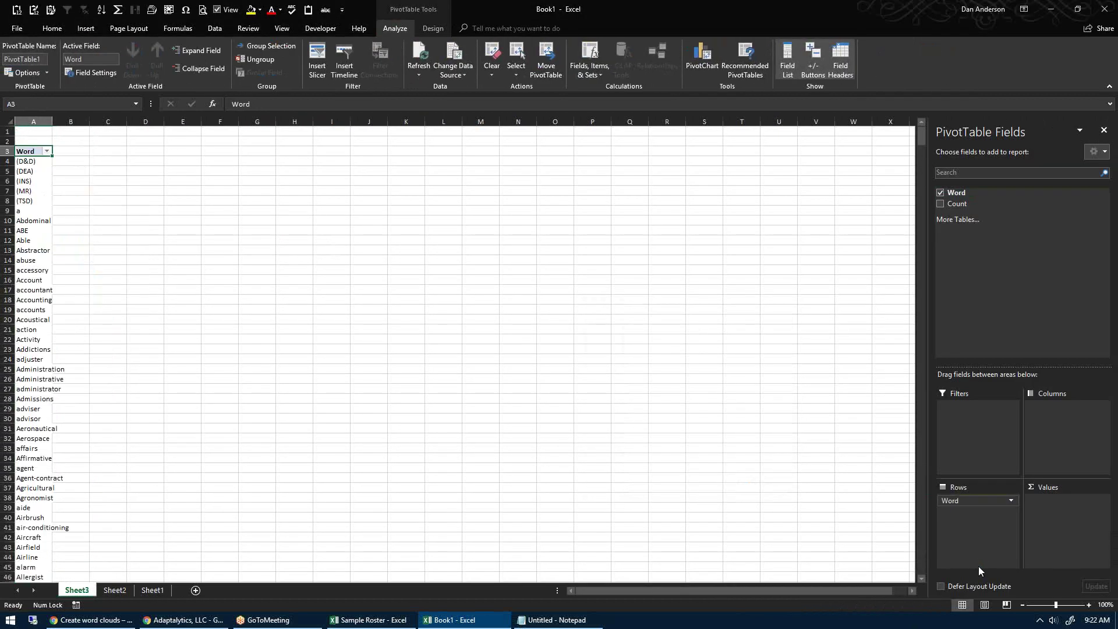
drag(956, 203, 1080, 549)
Step: Sort the Word rows descending by Sum of Count
click(47, 152)
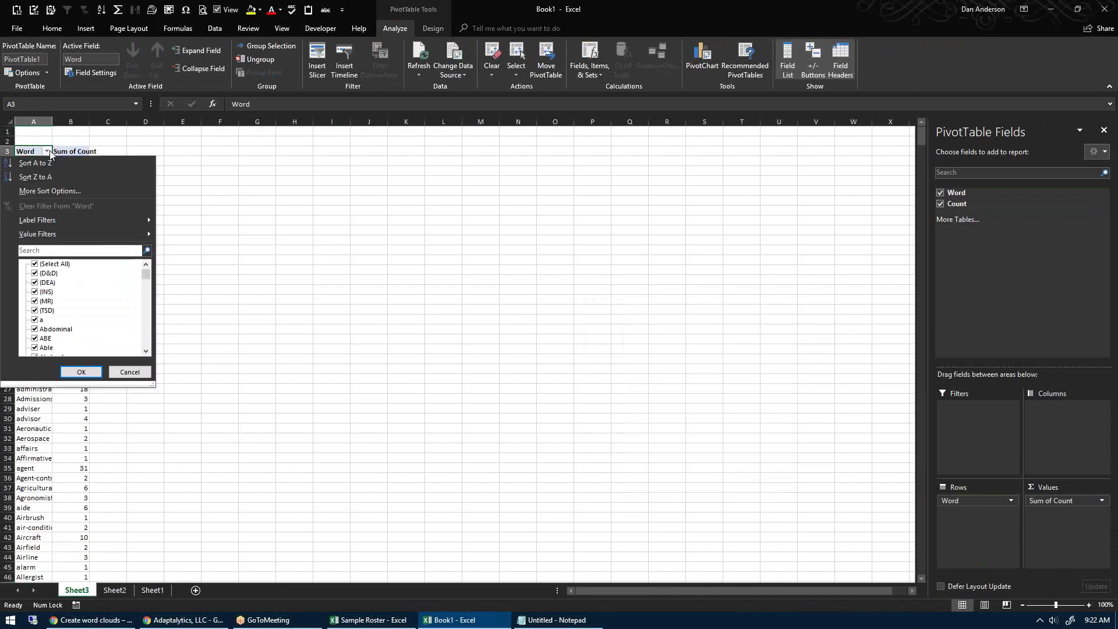
click(66, 194)
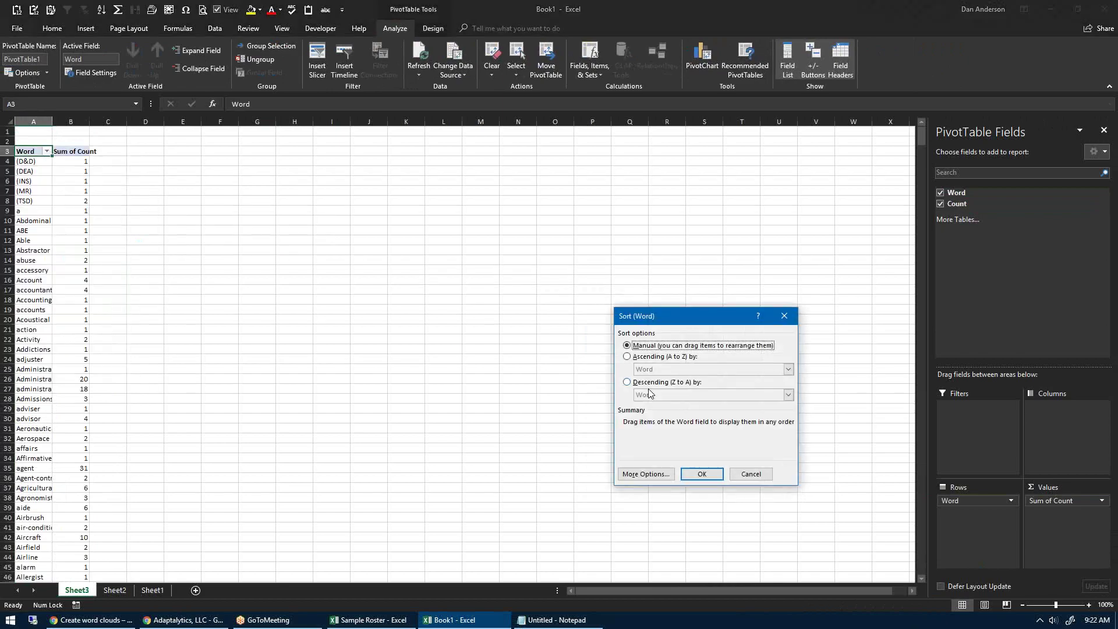
click(627, 382)
click(658, 394)
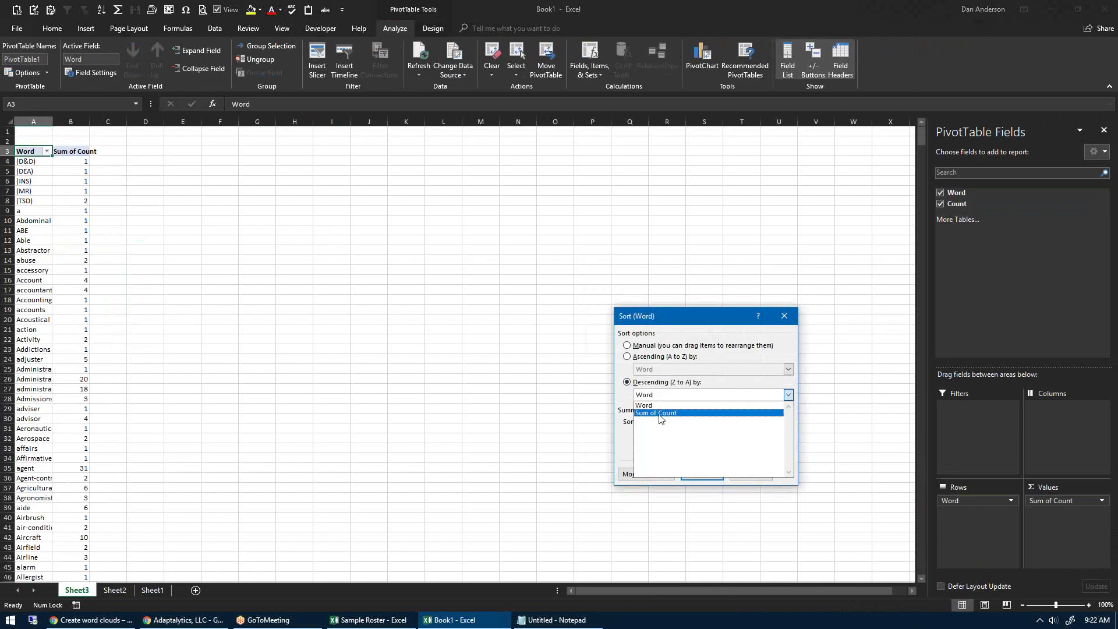
click(657, 414)
click(697, 476)
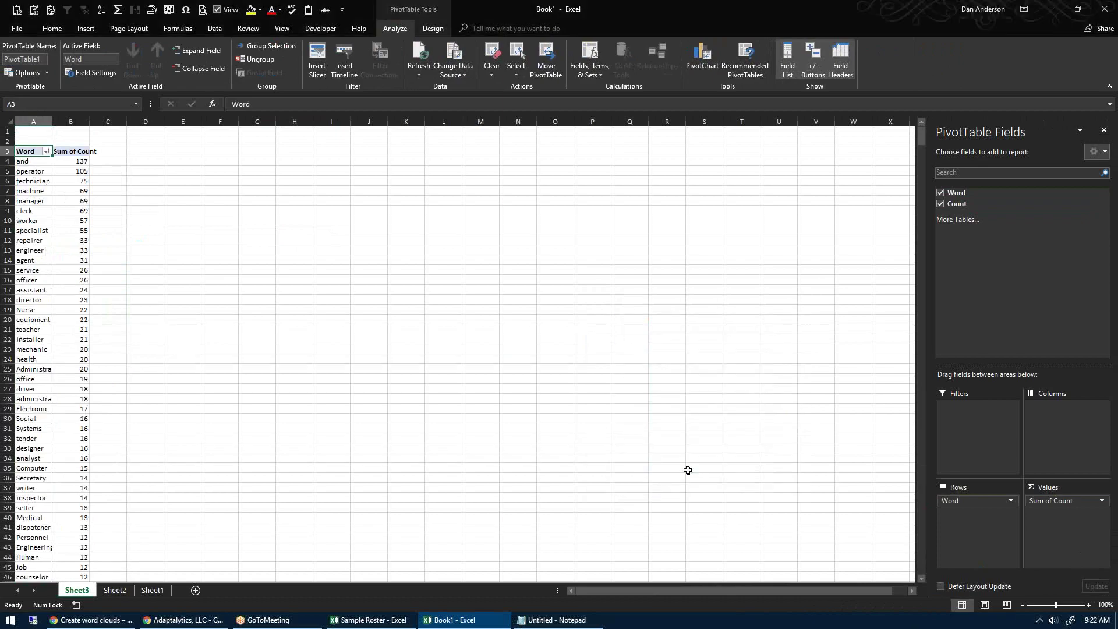
Step: Autofit column A to the longest word
click(9, 123)
double_click(52, 121)
click(89, 164)
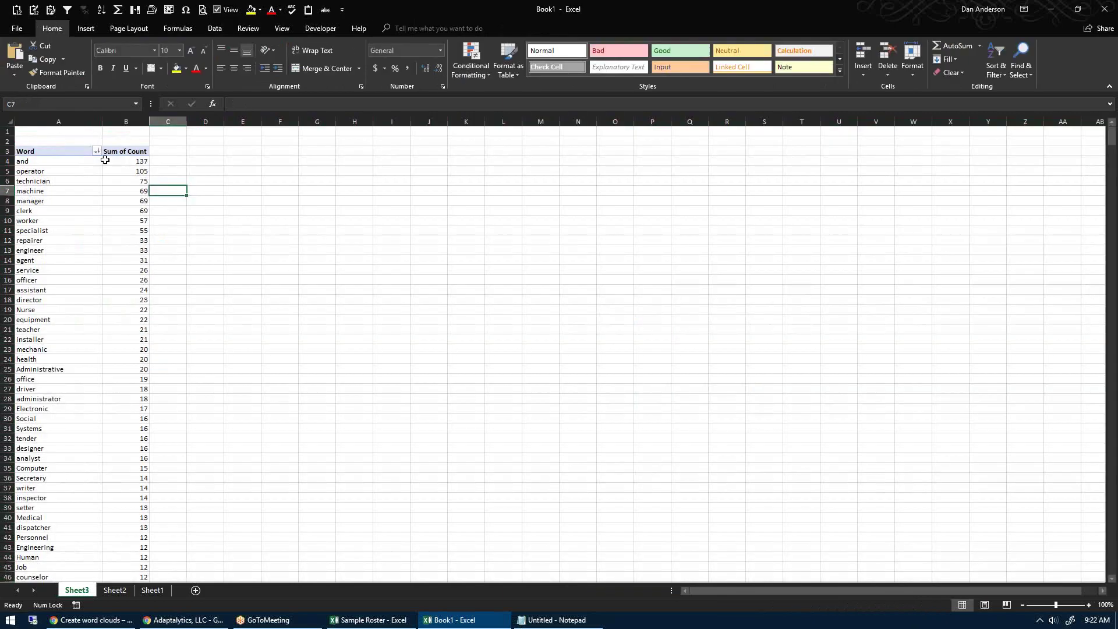
Step: Apply blue gradient data bars to the counts from B4 down to the Grand Total
click(132, 163)
click(80, 164)
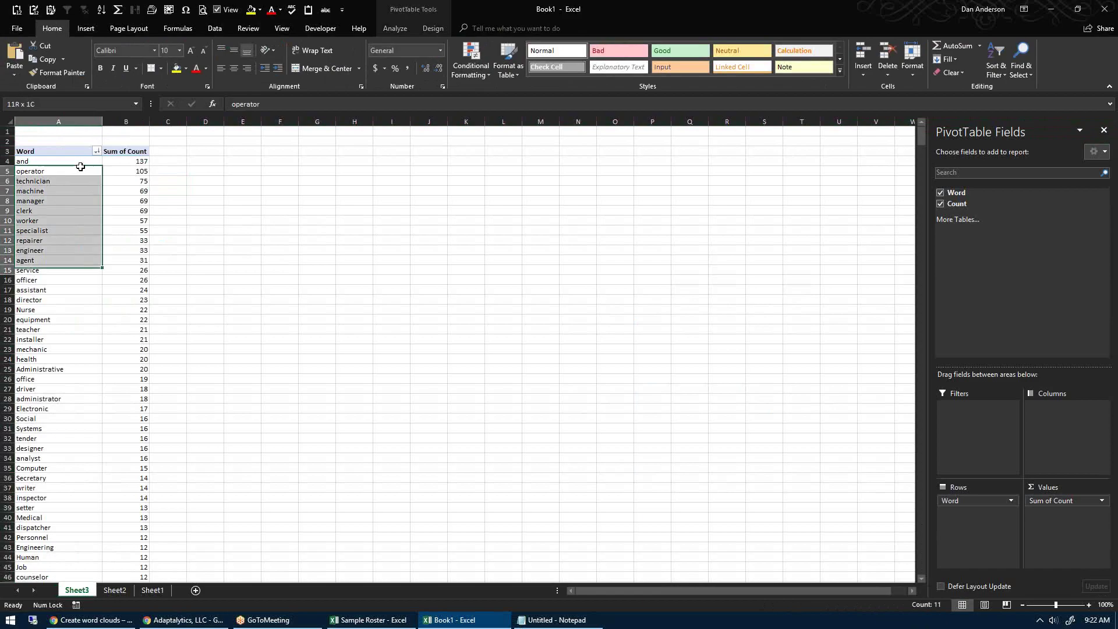
drag(134, 163, 139, 172)
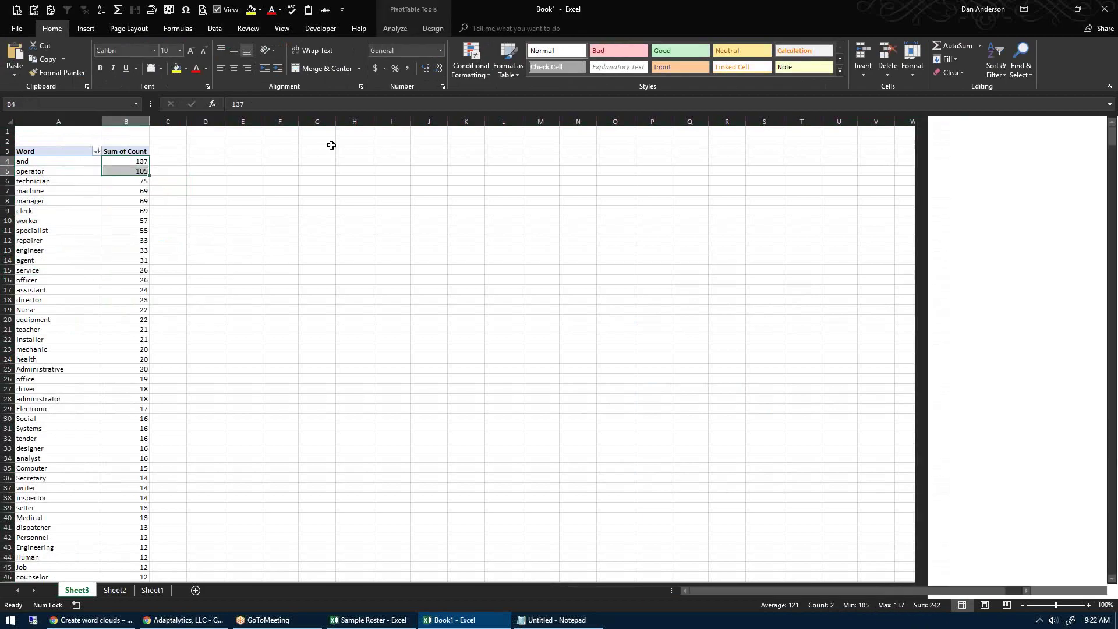
key(Right)
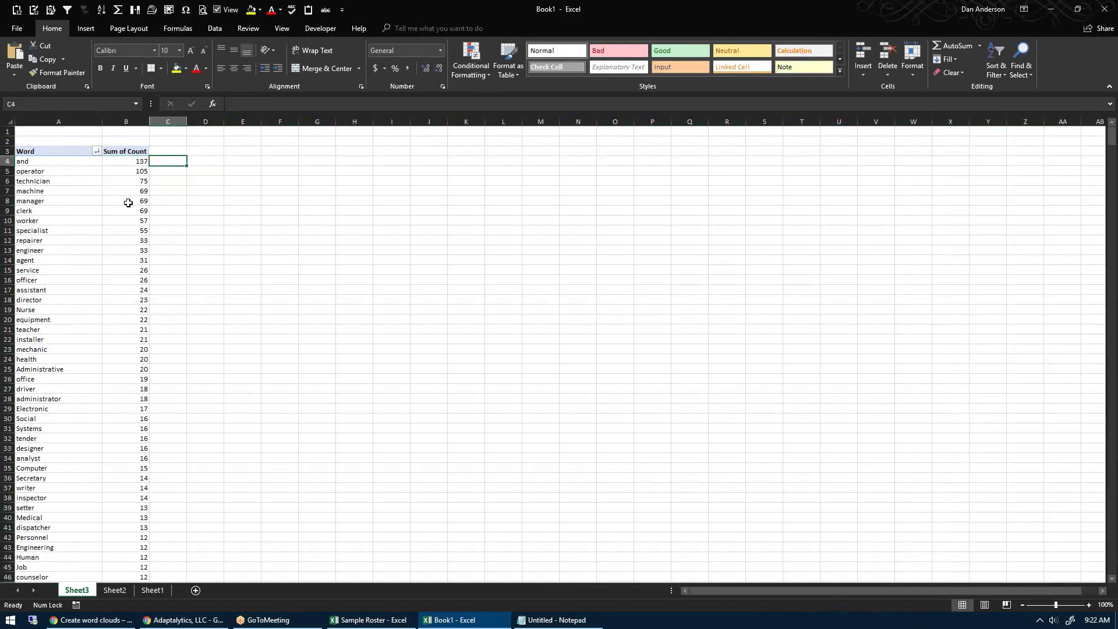
key(Left)
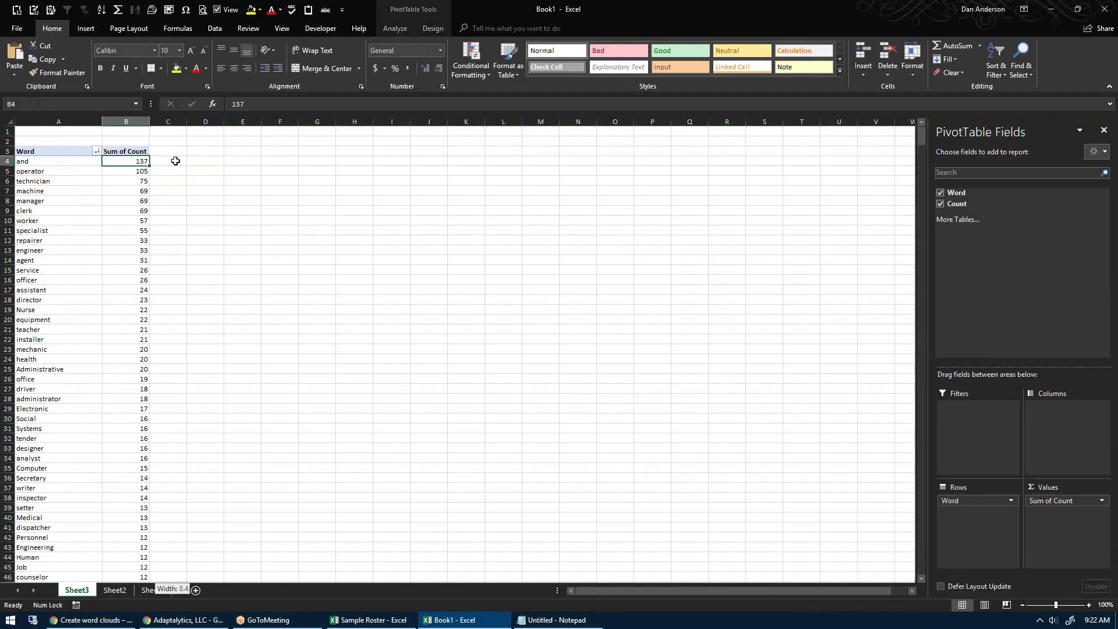
key(ctrl+shift+Down)
click(466, 73)
mouse_move(488, 146)
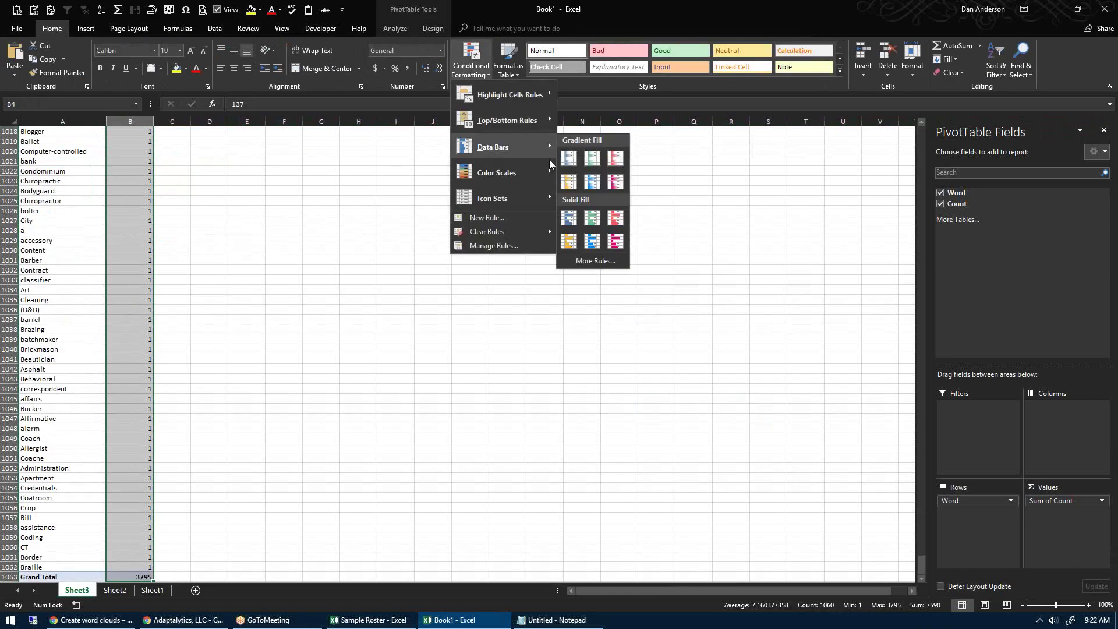
click(565, 158)
Step: Widen column B, and undo an accidental Clear Rules to restore the data bars
key(ctrl+Home)
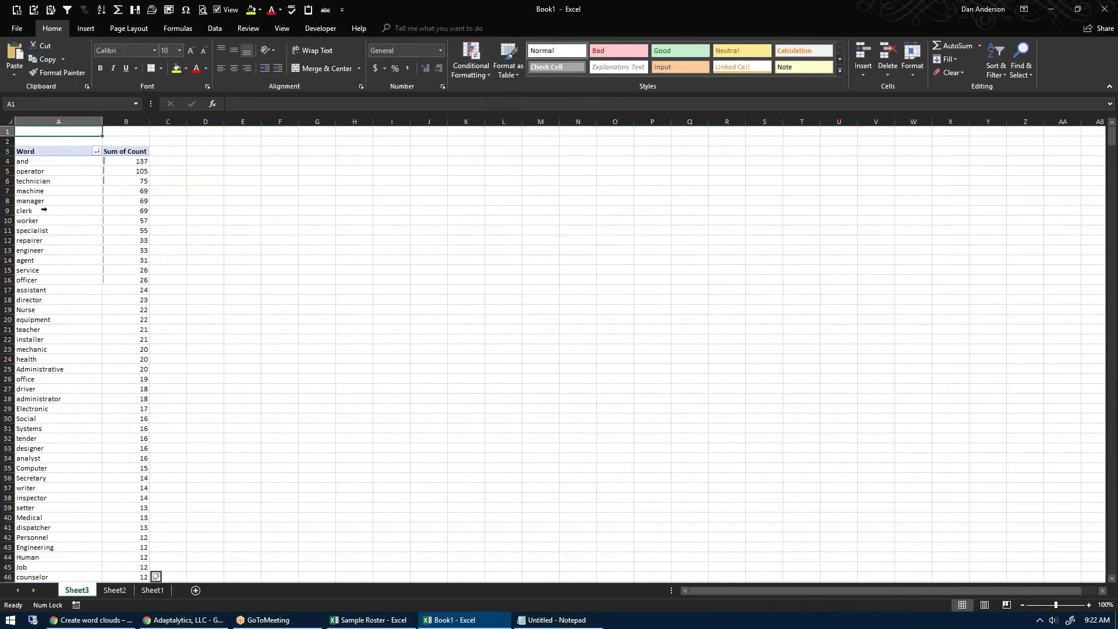
drag(150, 115, 269, 143)
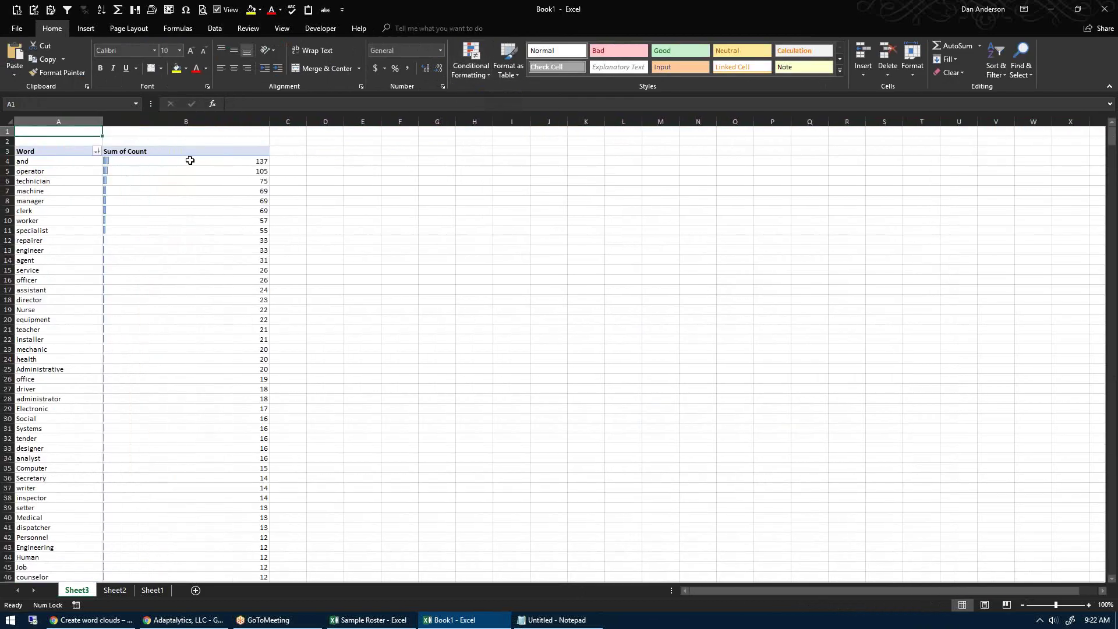
click(190, 160)
key(ctrl+Down)
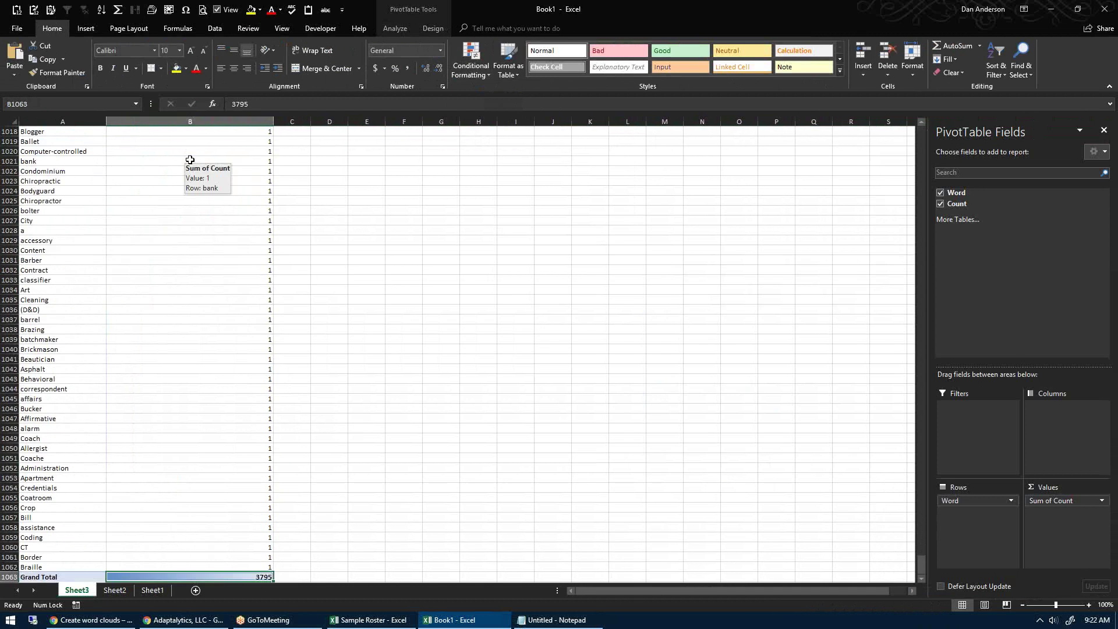
click(471, 64)
mouse_move(520, 233)
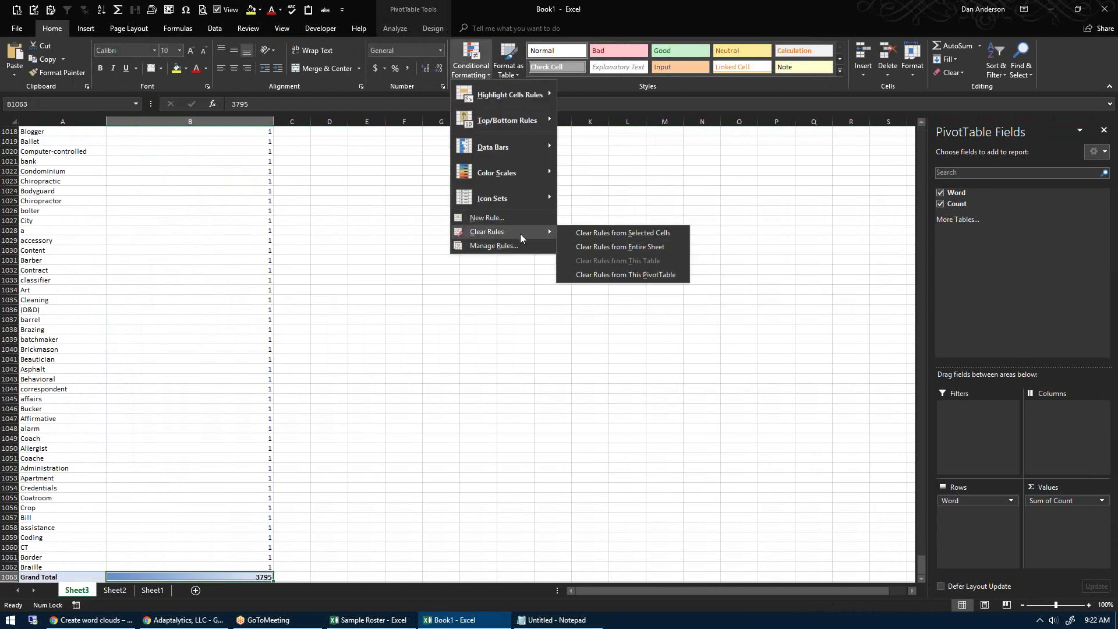
click(611, 233)
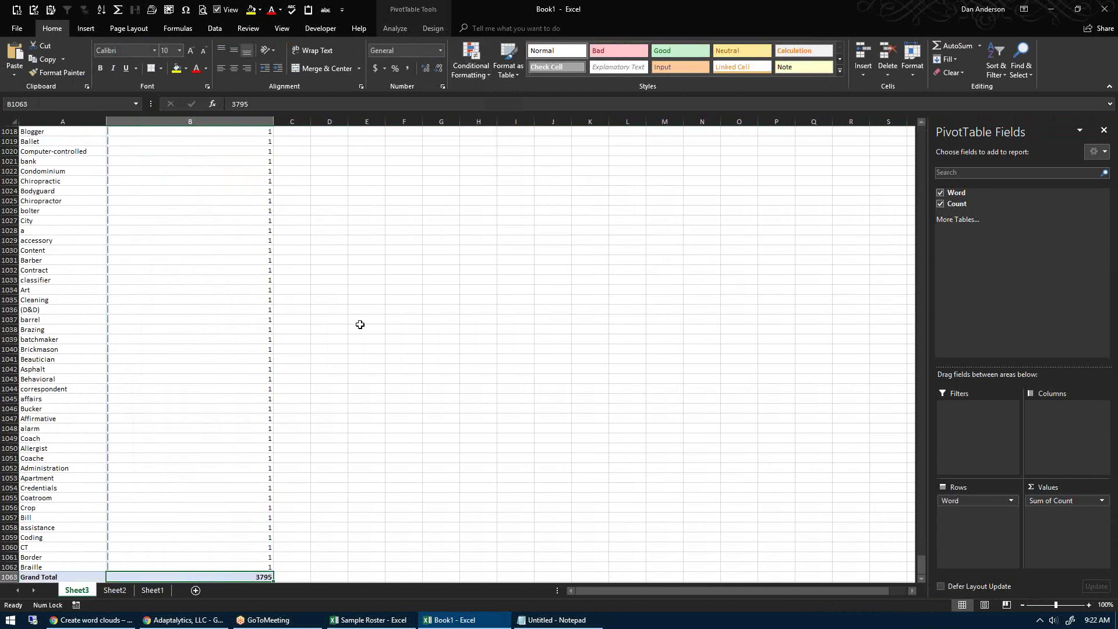
key(ctrl+z)
Step: Review the counts and select the empty cells beside the pivot in column C
click(174, 164)
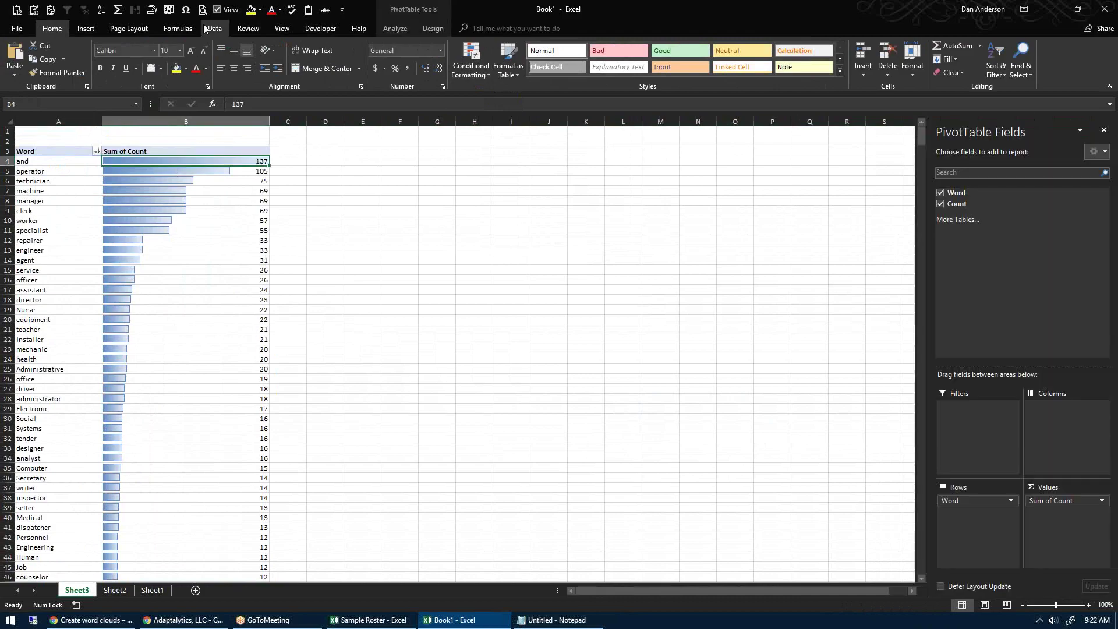
scroll(188, 250, down, 4)
scroll(188, 250, down, 8)
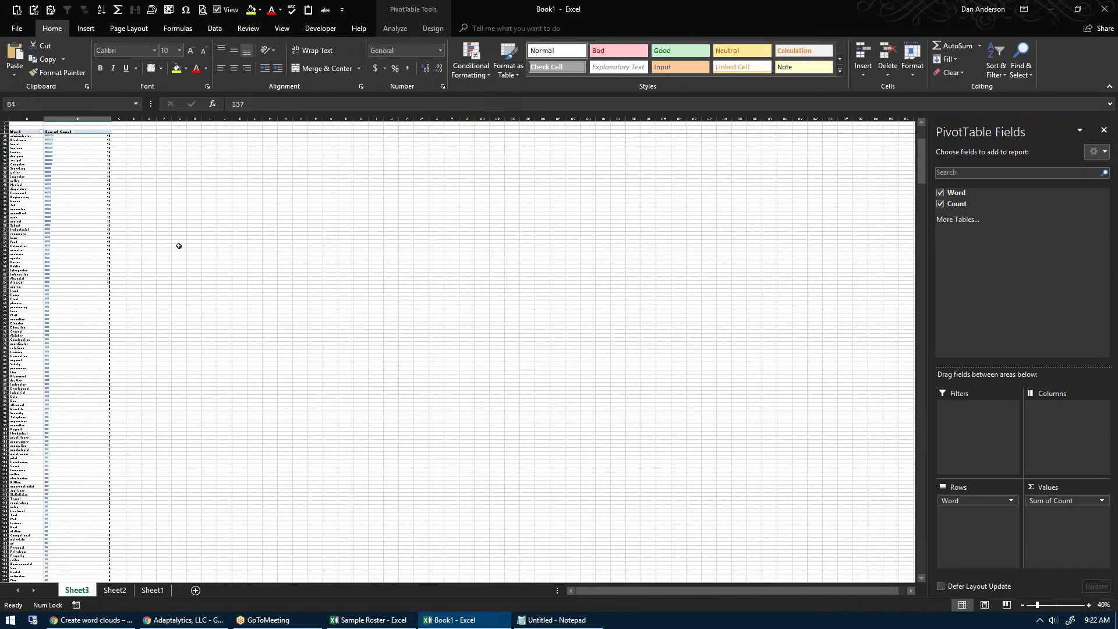
scroll(179, 246, up, 8)
scroll(125, 178, up, 5)
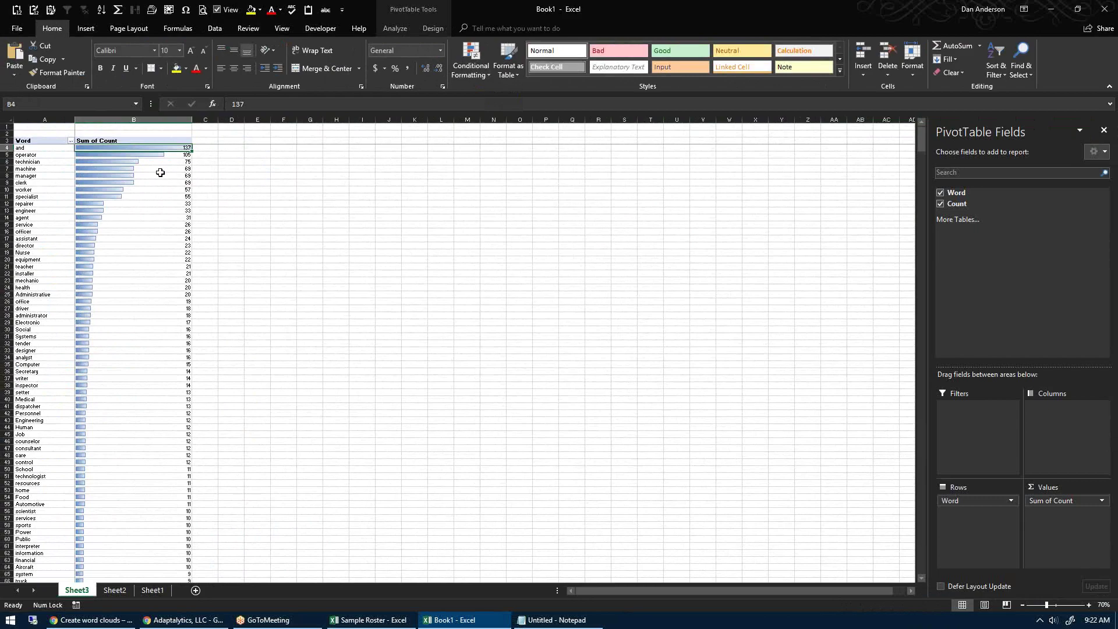
drag(294, 152, 298, 161)
Step: Enter a trial ratio formula using SUM(B$4:B4) in C4, percent-styled and copied to row 22
key(Down)
text(=)
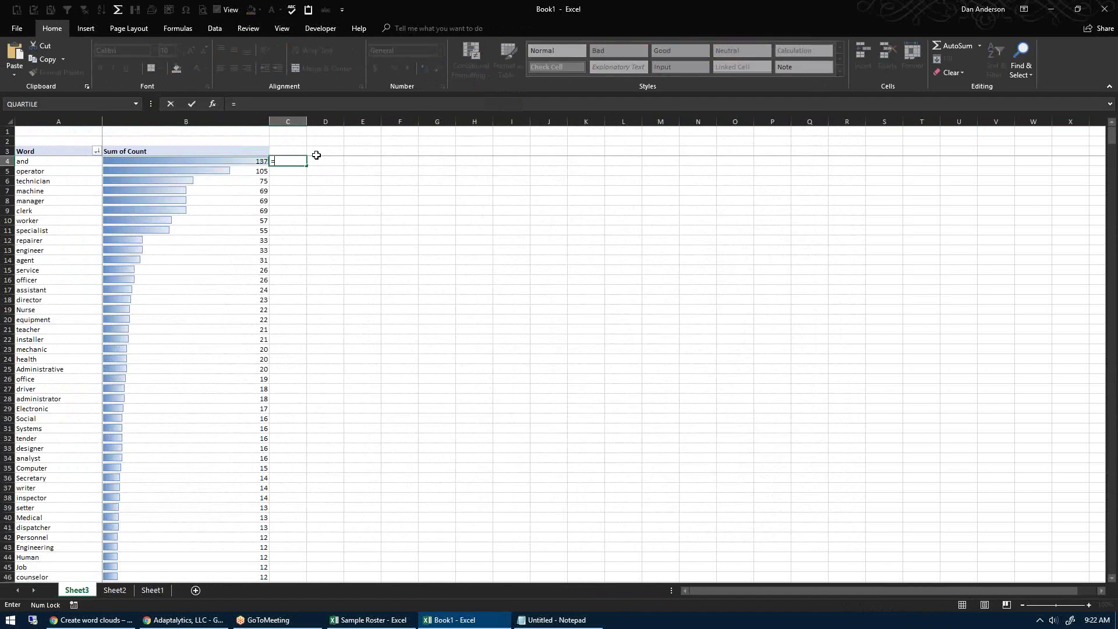
key(Left)
text(/SUM()
key(Left)
text(:B4))
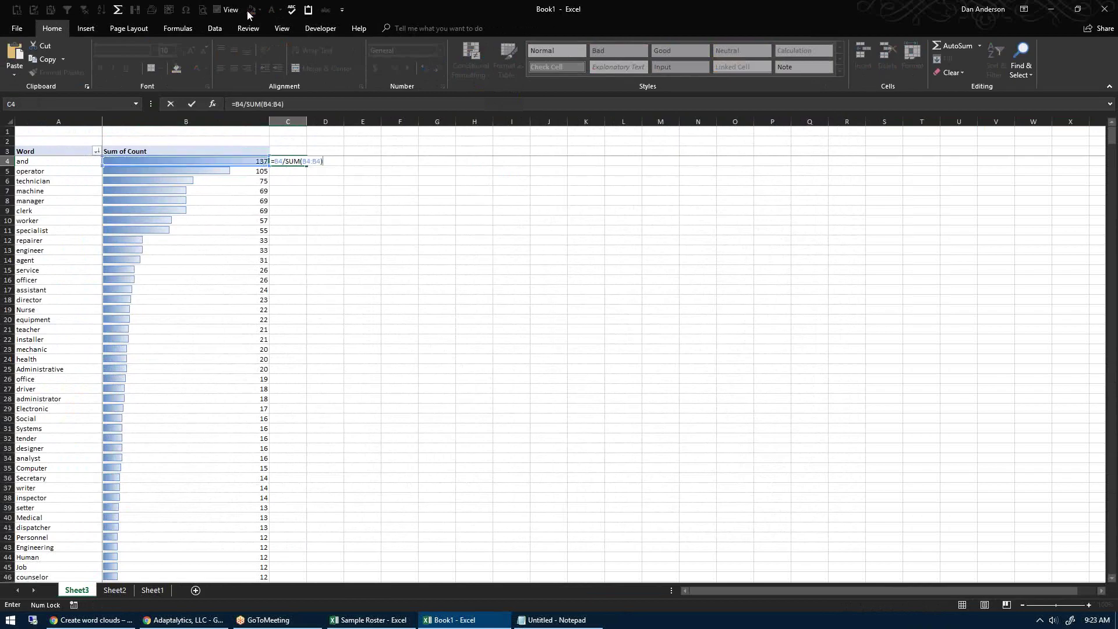
click(269, 104)
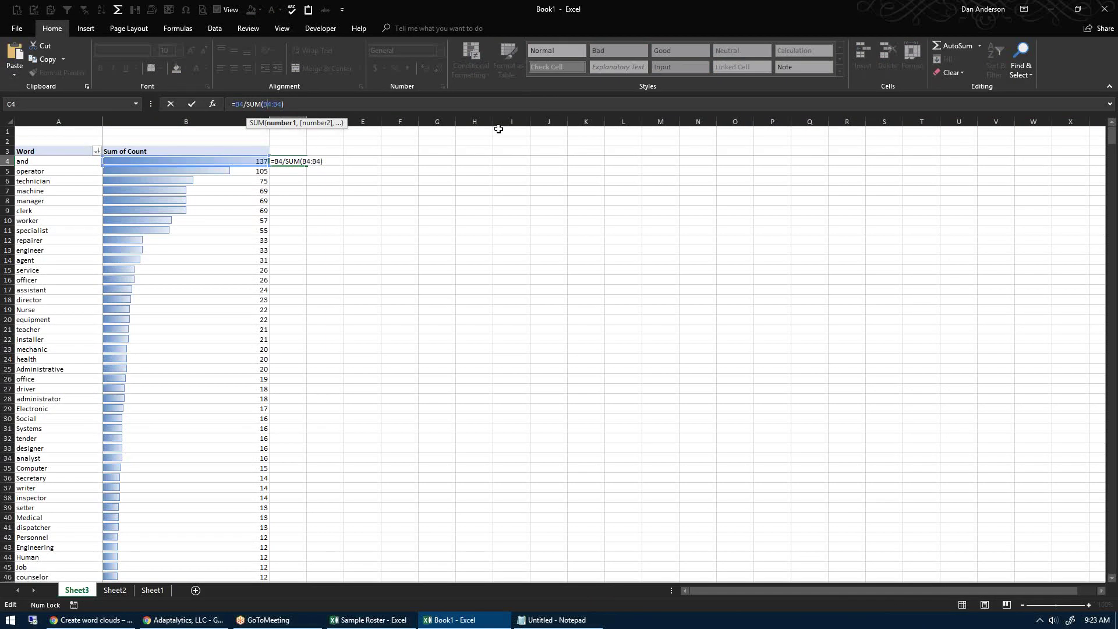
text($)
key(ctrl+Return)
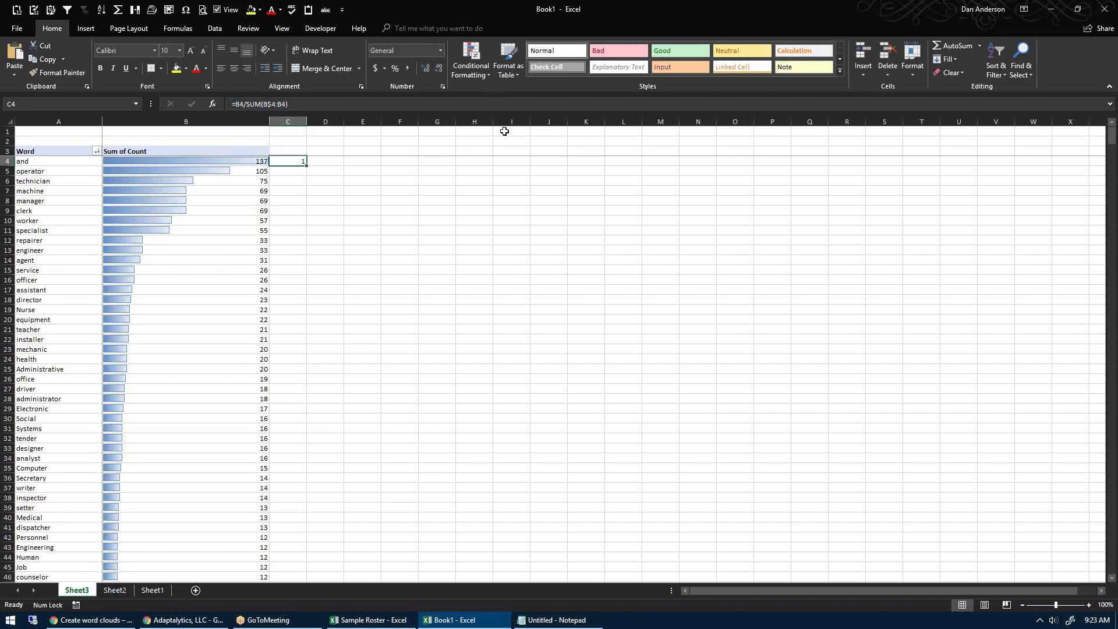
click(394, 69)
drag(305, 165, 311, 344)
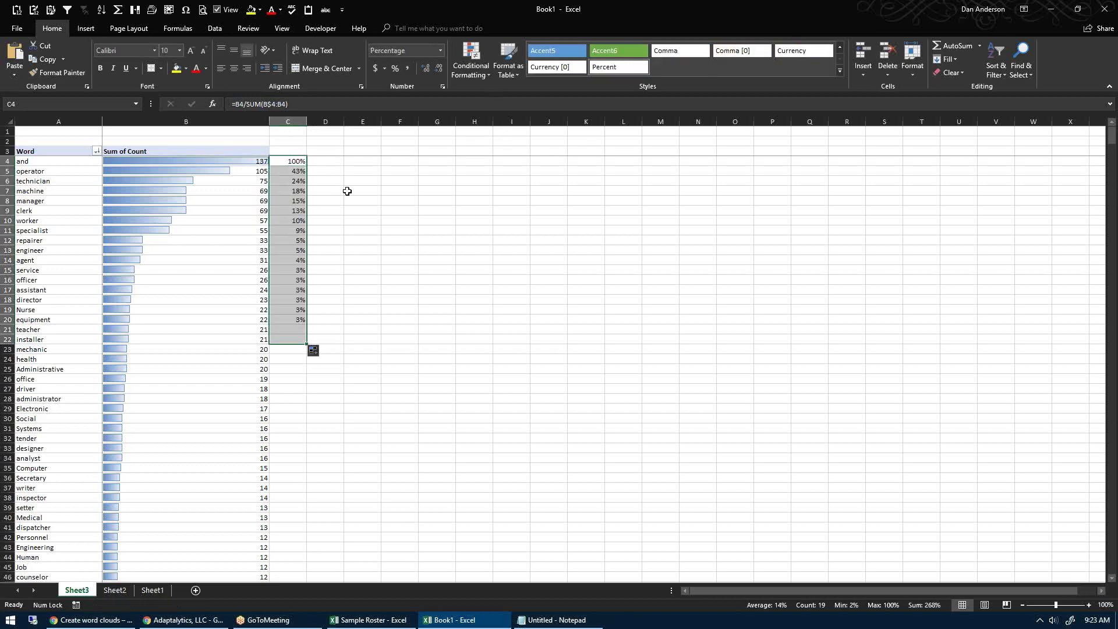
Step: Change C4 to the running total =SUM(B$4:B4) in General number format
click(288, 161)
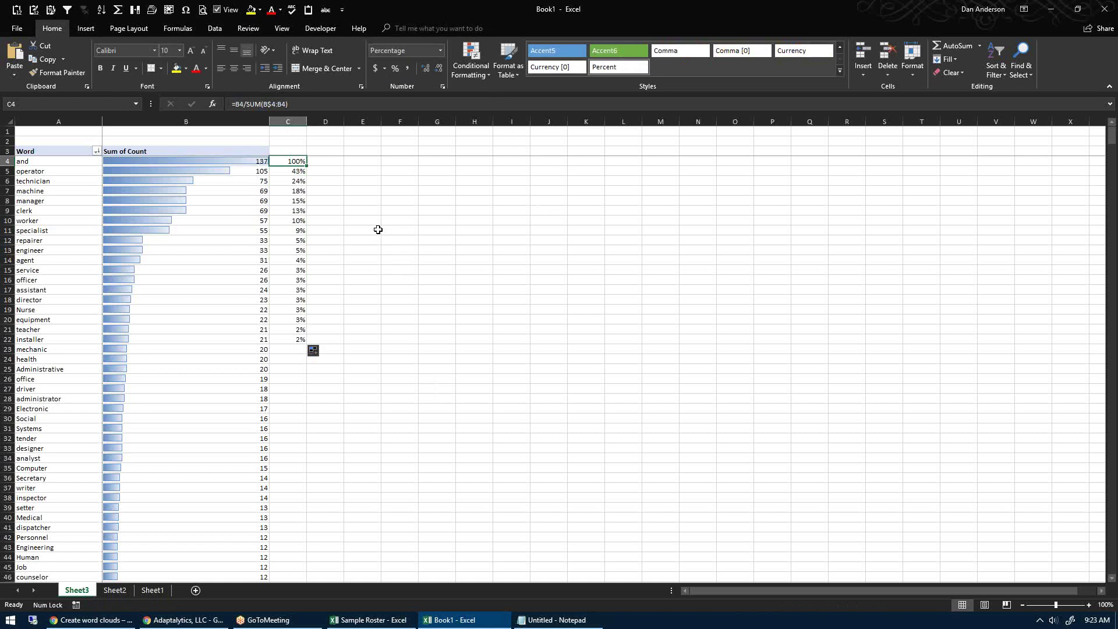
click(245, 104)
key(BackSpace)
key(BackSpace)
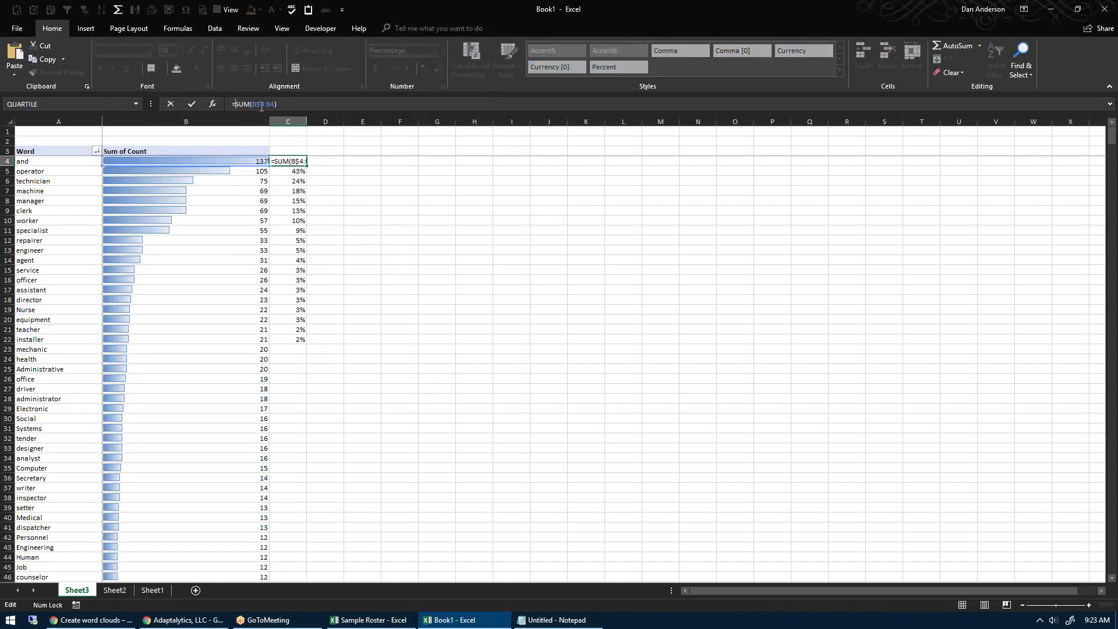
key(BackSpace)
key(ctrl+Return)
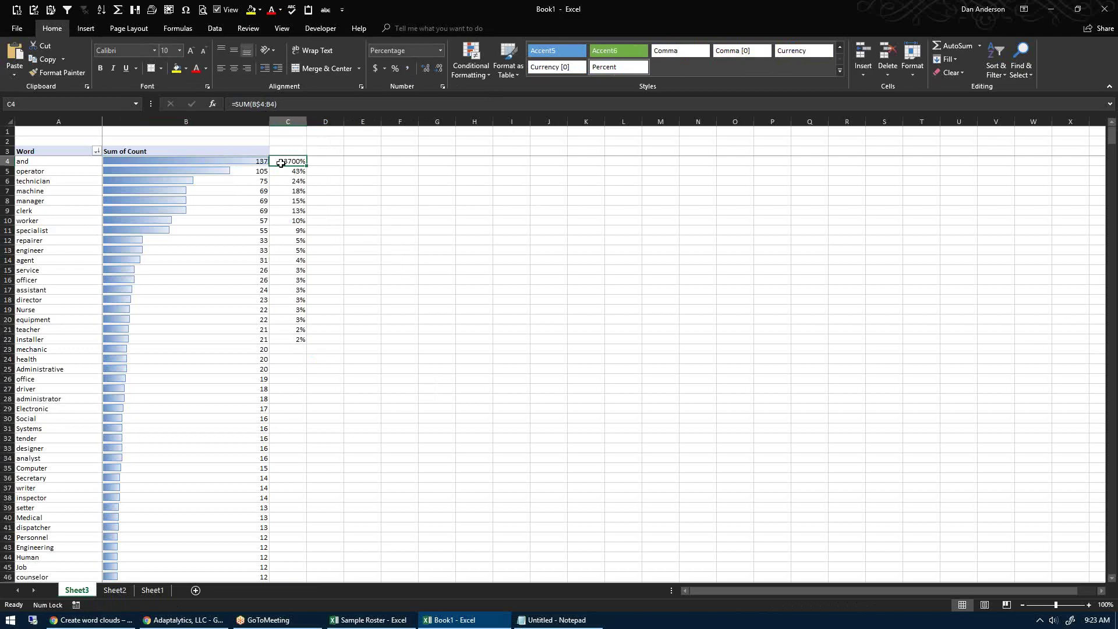
key(ctrl+1)
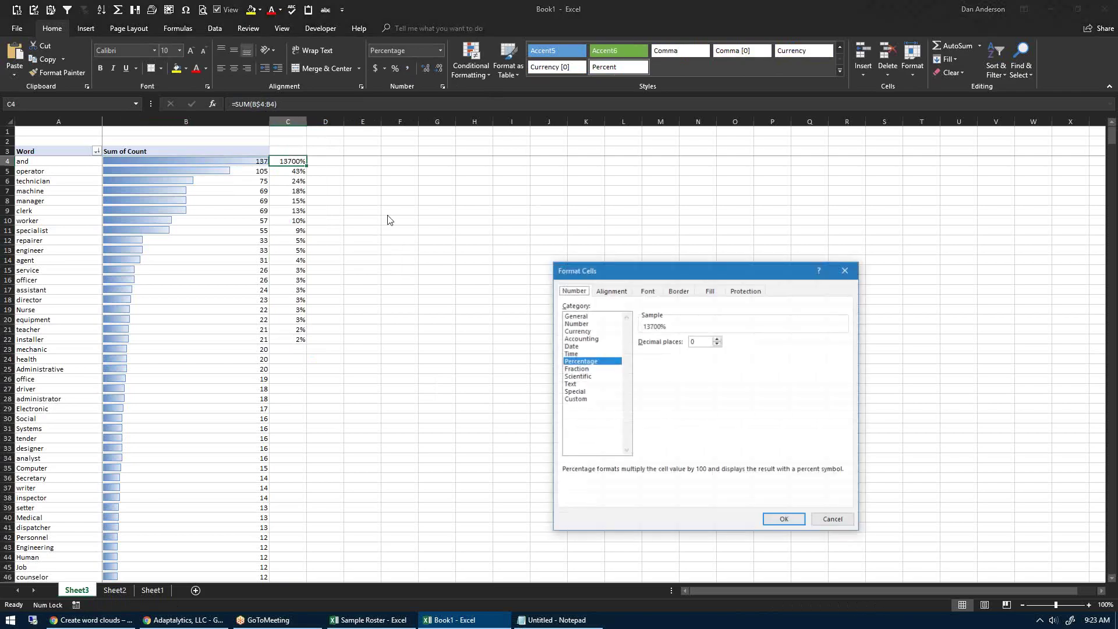
click(593, 316)
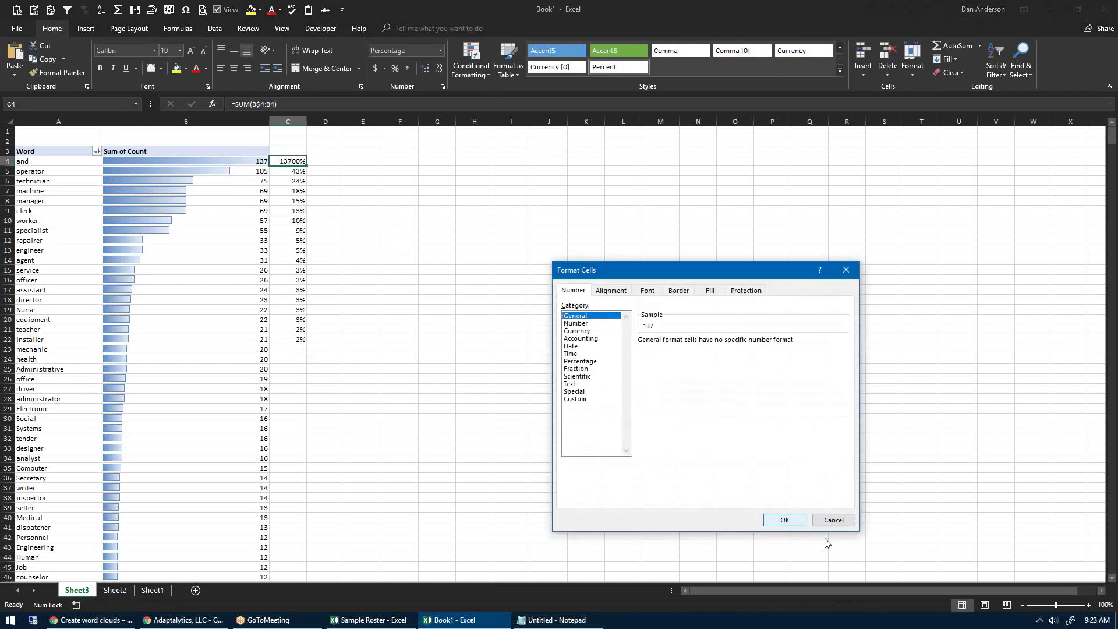
click(784, 520)
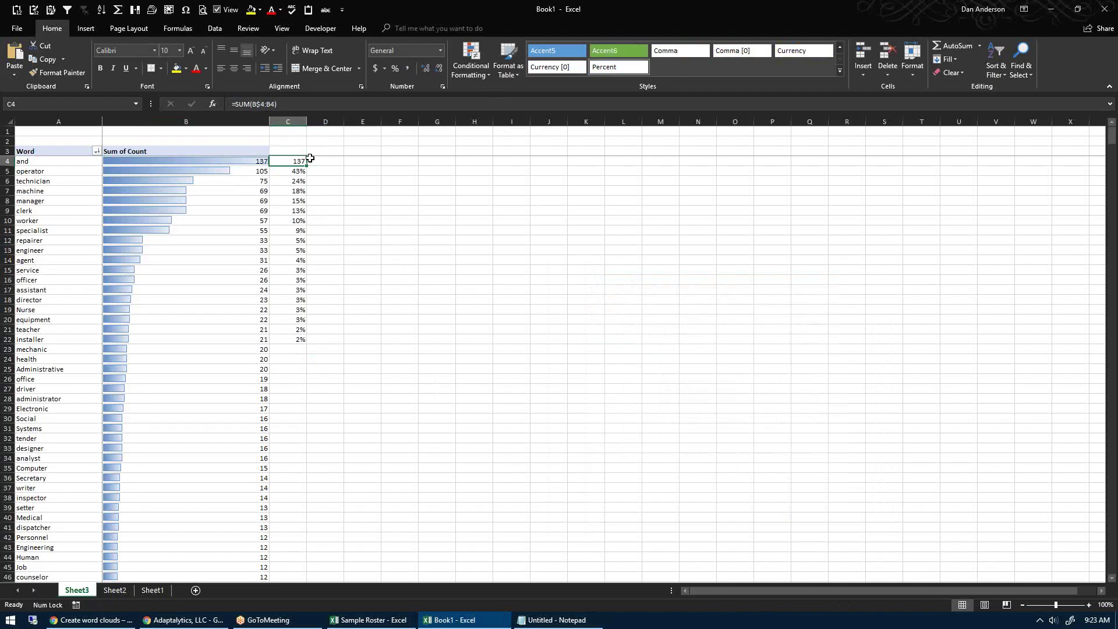
Step: Fill the running total down column C and clear the Grand Total row entry
drag(306, 166, 300, 388)
click(300, 388)
double_click(306, 393)
click(304, 398)
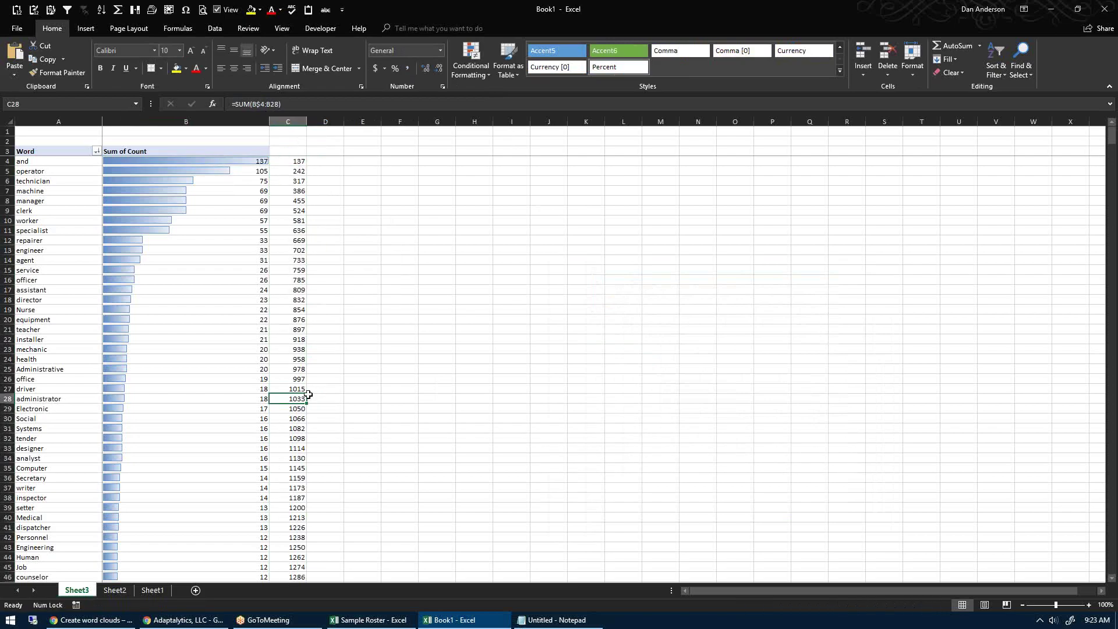
key(ctrl+Down)
key(Delete)
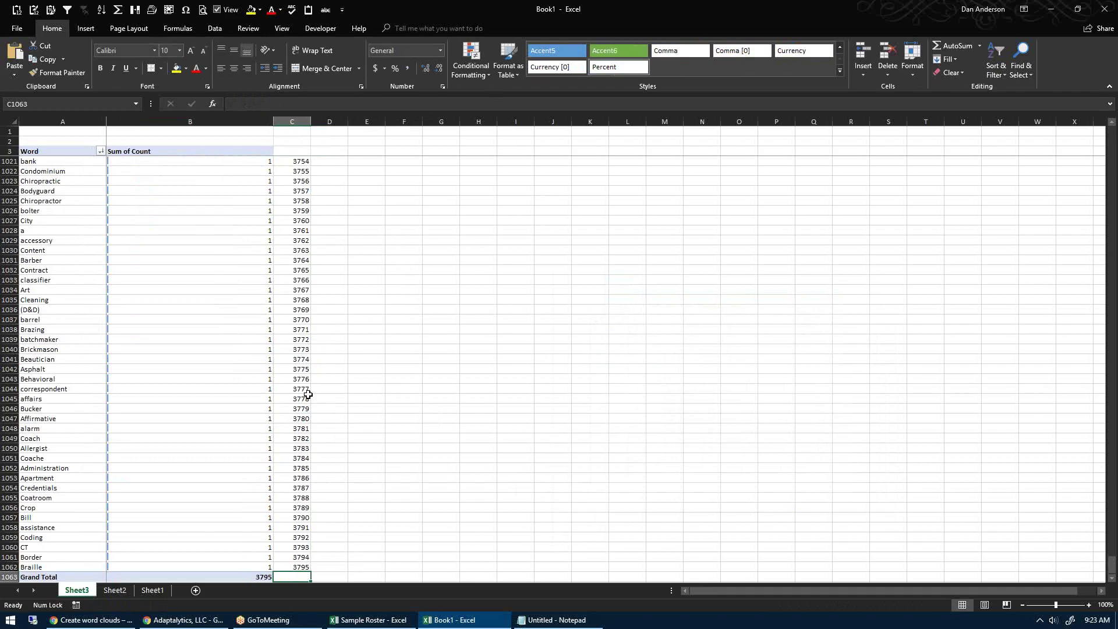
key(ctrl+Up)
key(ctrl+Up)
key(Right)
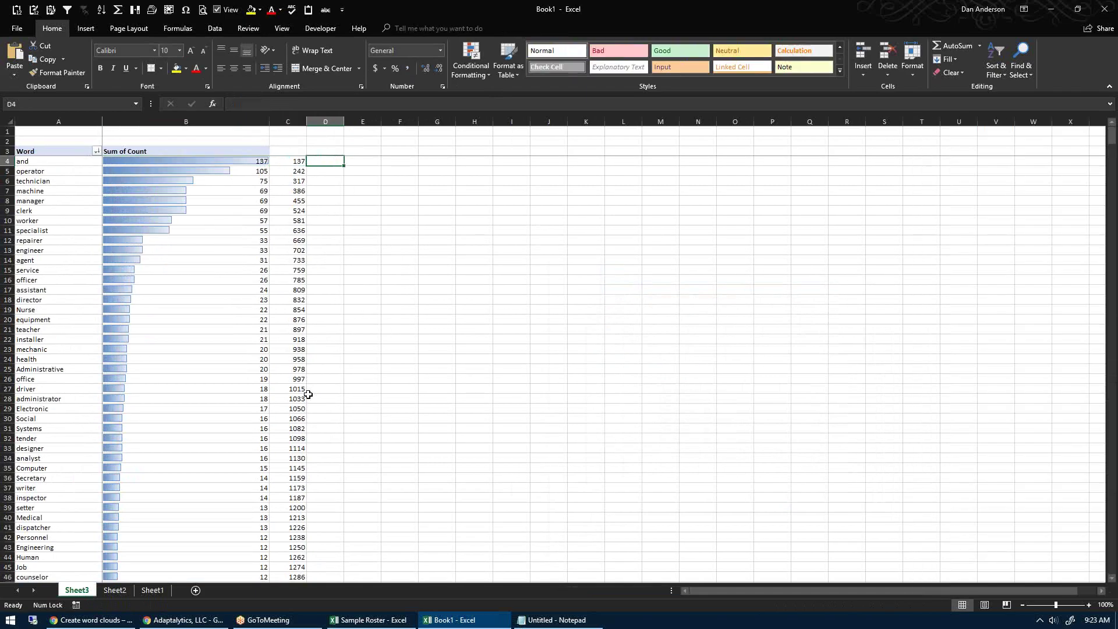
Step: Enter the cumulative percentage formula =C4/$B$1063 in D4
text(=)
key(Left)
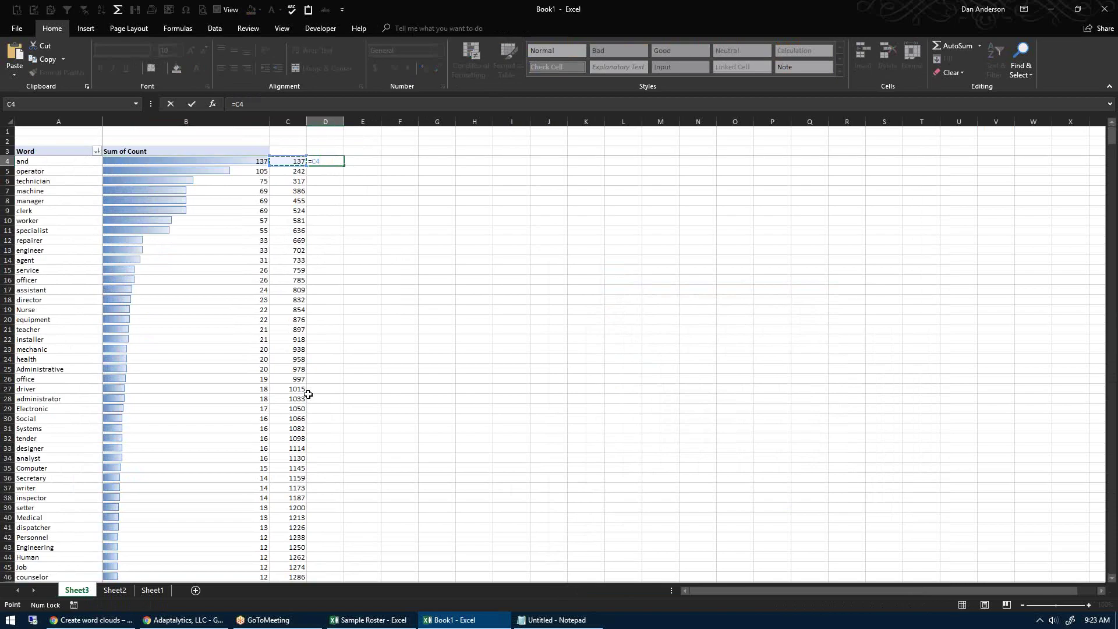
text(/)
key(Left)
key(Left)
key(ctrl+Down)
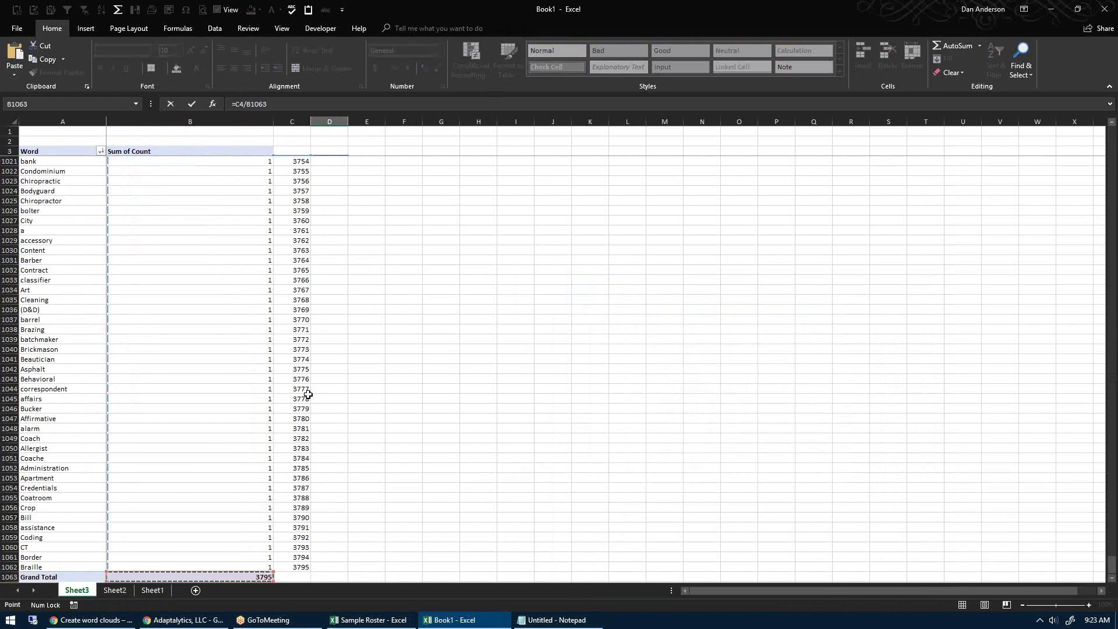
key(F4)
key(F2)
key(ctrl+Return)
Step: Format D4 as a percentage and fill it down column D
click(395, 68)
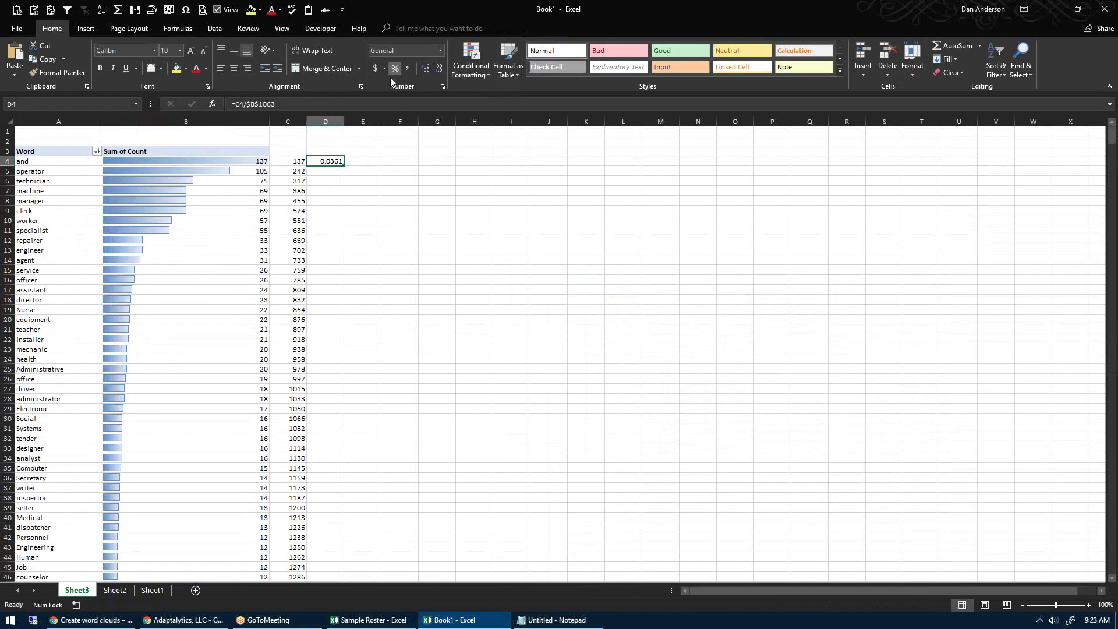
drag(343, 165, 342, 165)
double_click(342, 165)
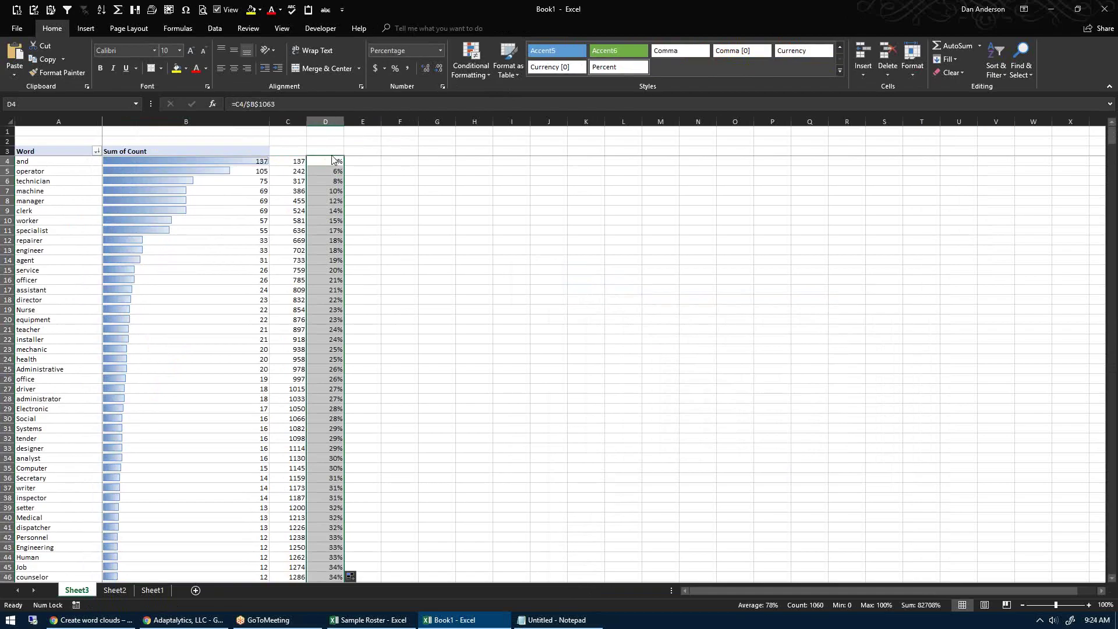
Step: Add red gradient data bars to column D and widen the column
click(466, 67)
mouse_move(504, 175)
mouse_move(512, 146)
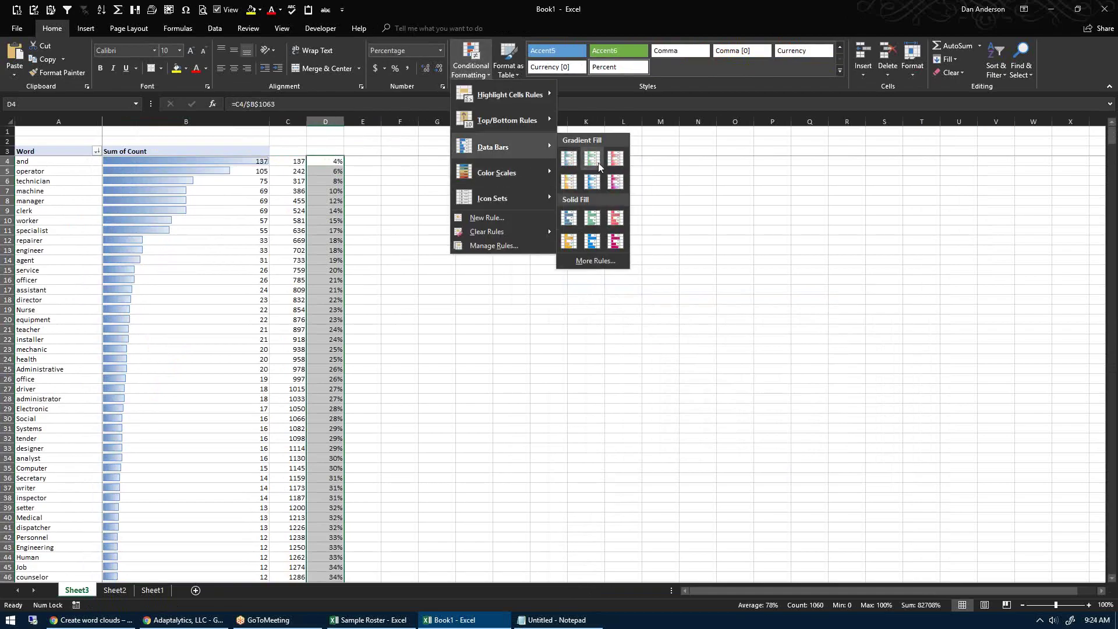
click(600, 163)
drag(363, 129, 387, 129)
ctrl+scroll(194, 274, down, 4)
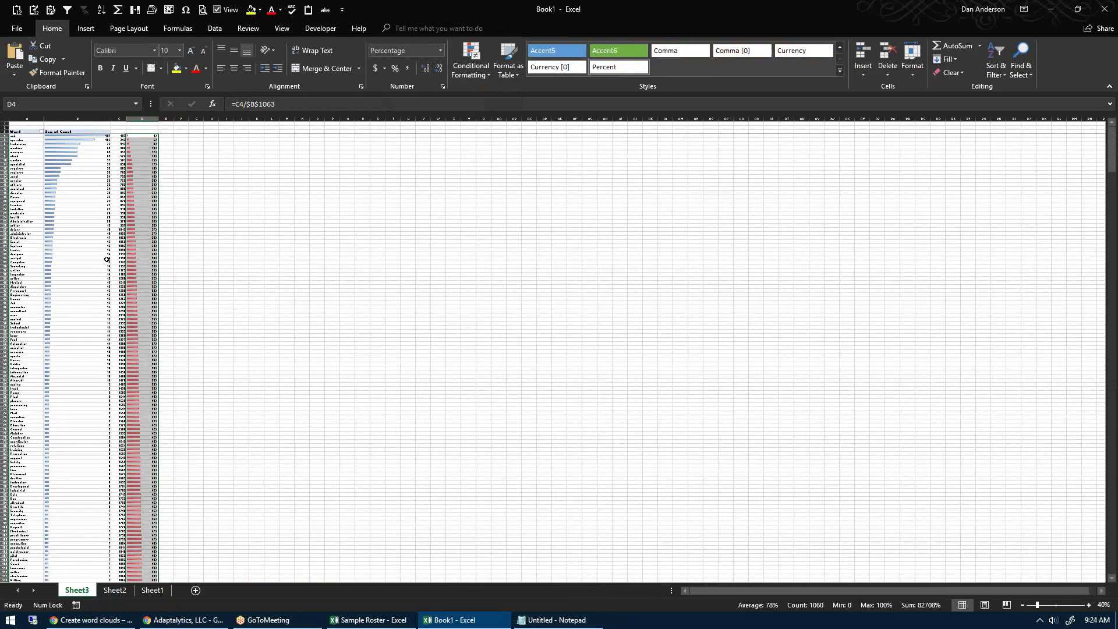
ctrl+scroll(128, 274, up, 3)
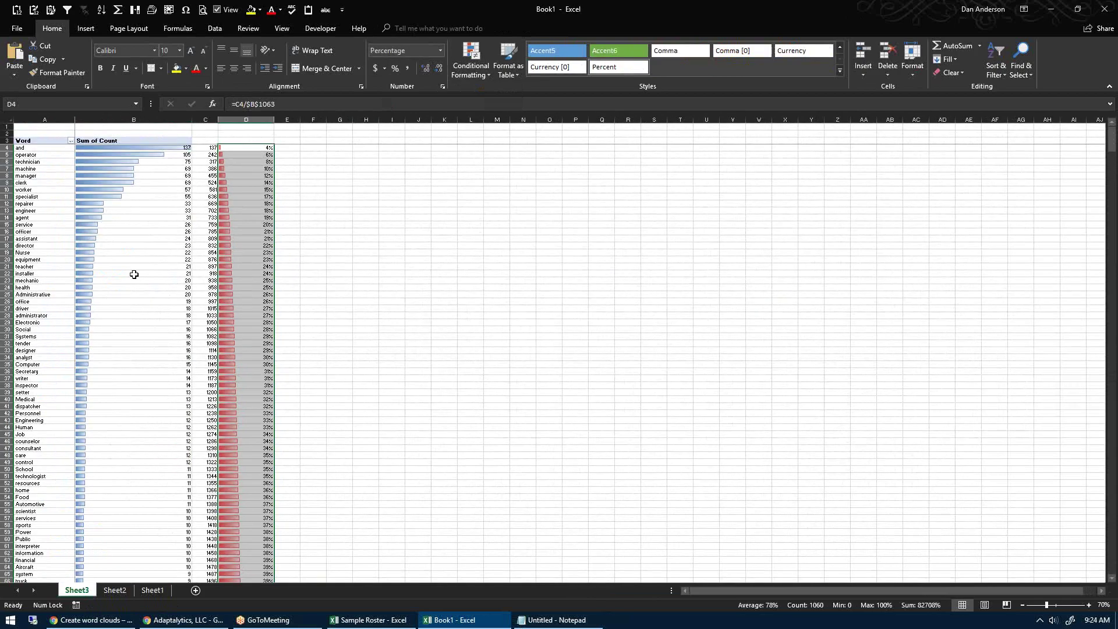
drag(150, 149, 165, 307)
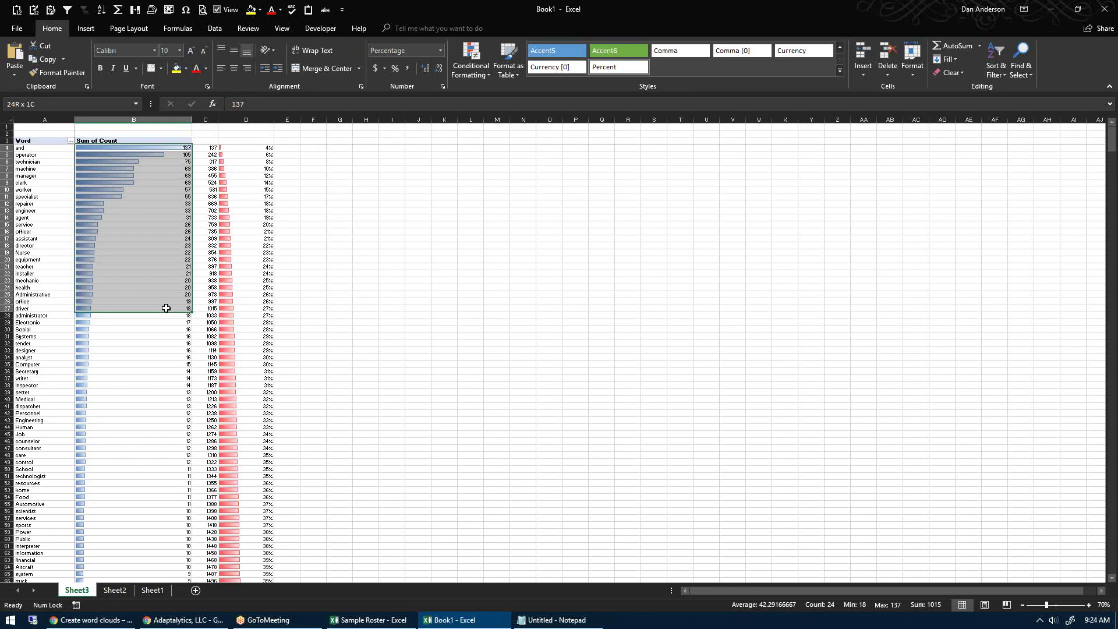
Step: Review the counts of the top 24 words and select the respiratory row
drag(170, 311, 169, 311)
scroll(277, 367, down, 12)
scroll(295, 408, down, 11)
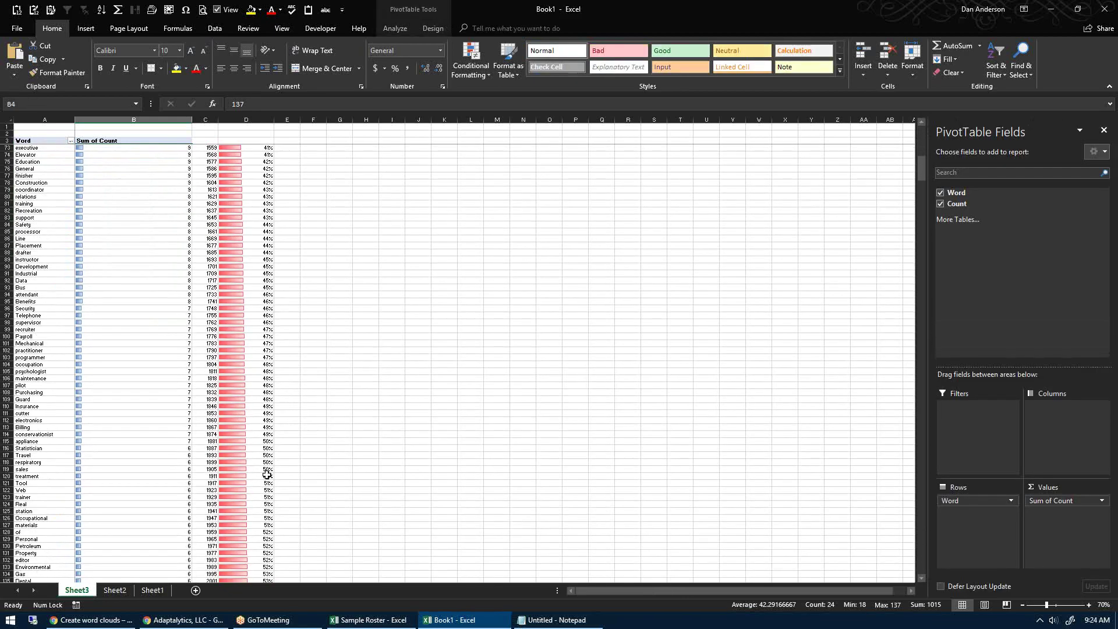
click(176, 461)
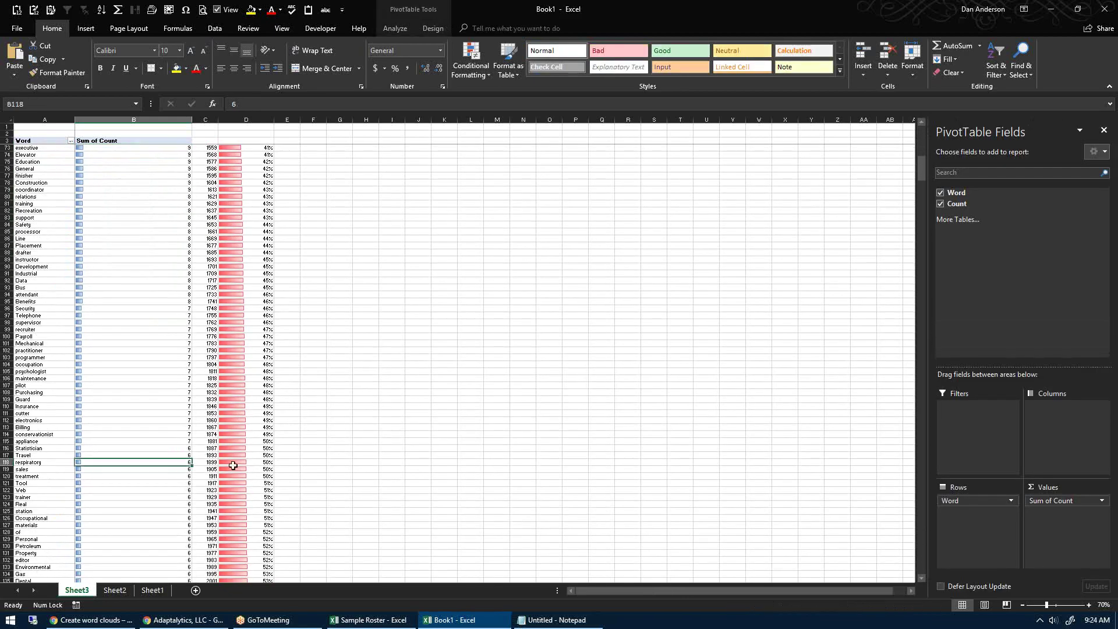
click(7, 462)
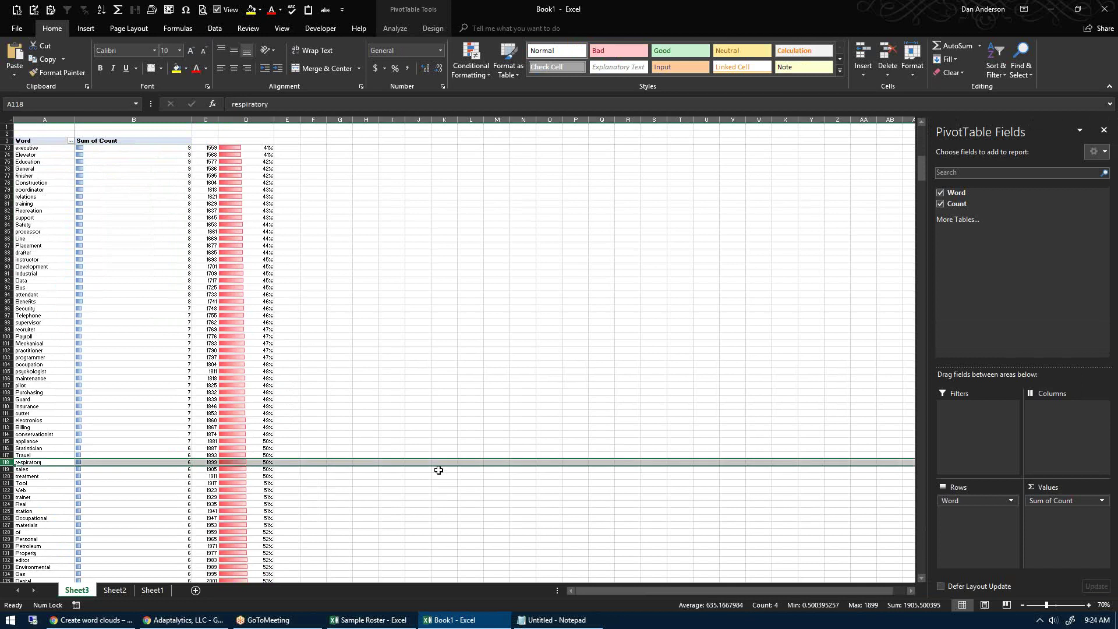
Step: Select the word list in column A, undoing and redoing to keep the sorted table
key(Left)
key(ctrl+Down)
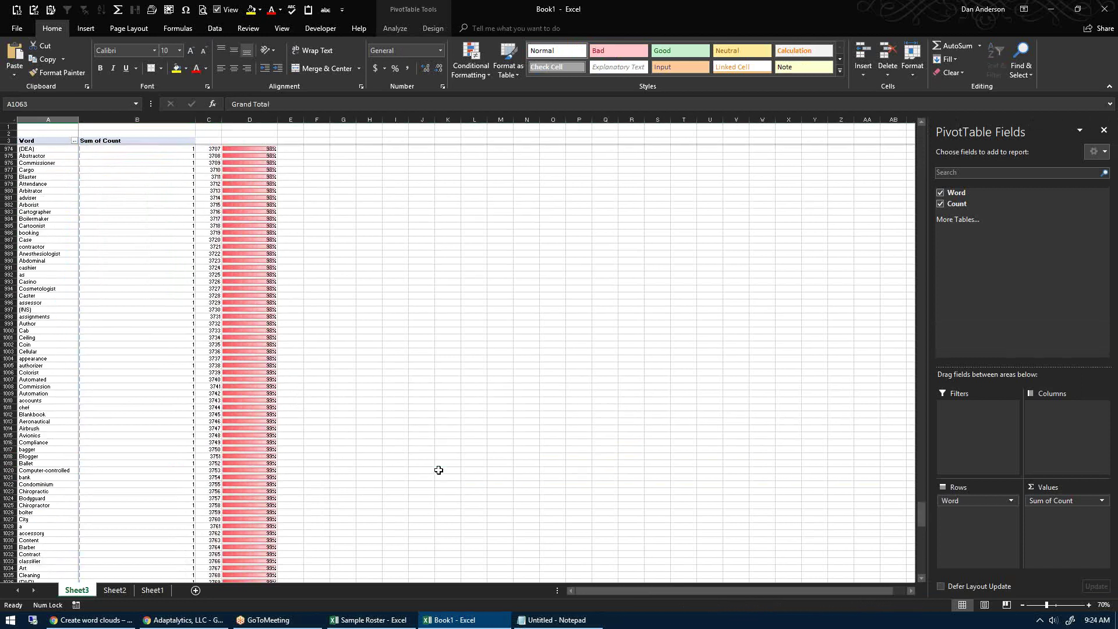
key(ctrl+shift+Up)
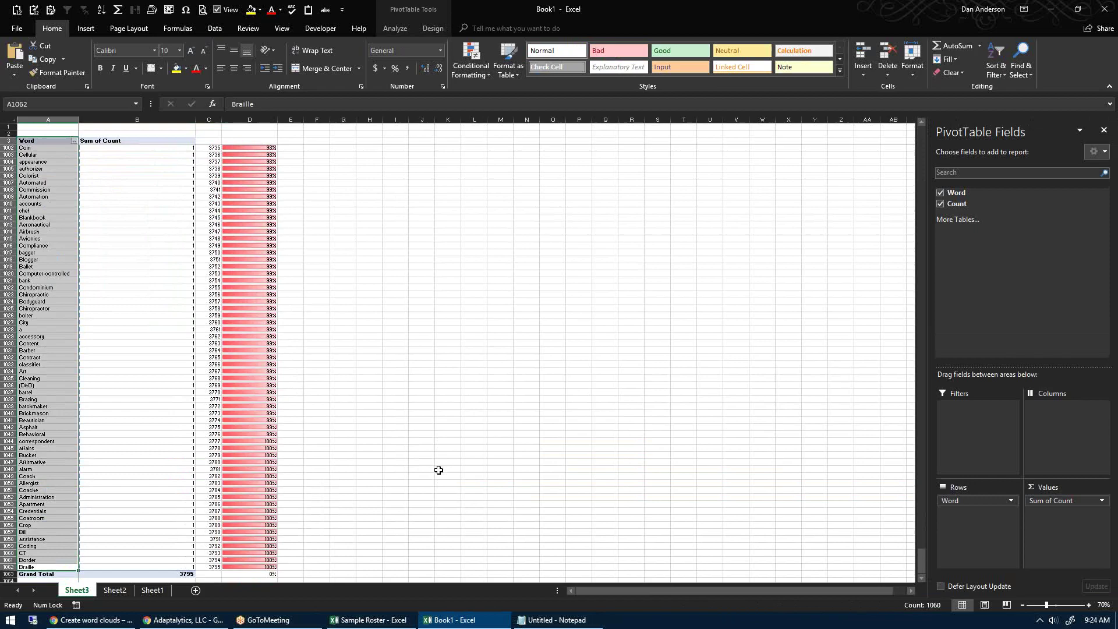
key(ctrl+z)
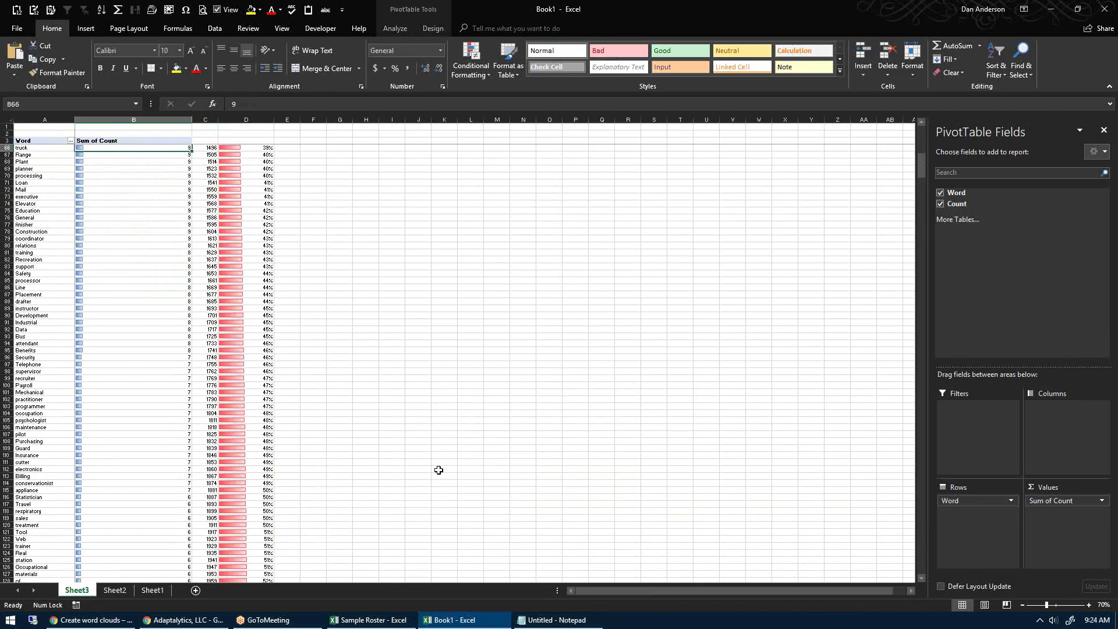
key(ctrl+y)
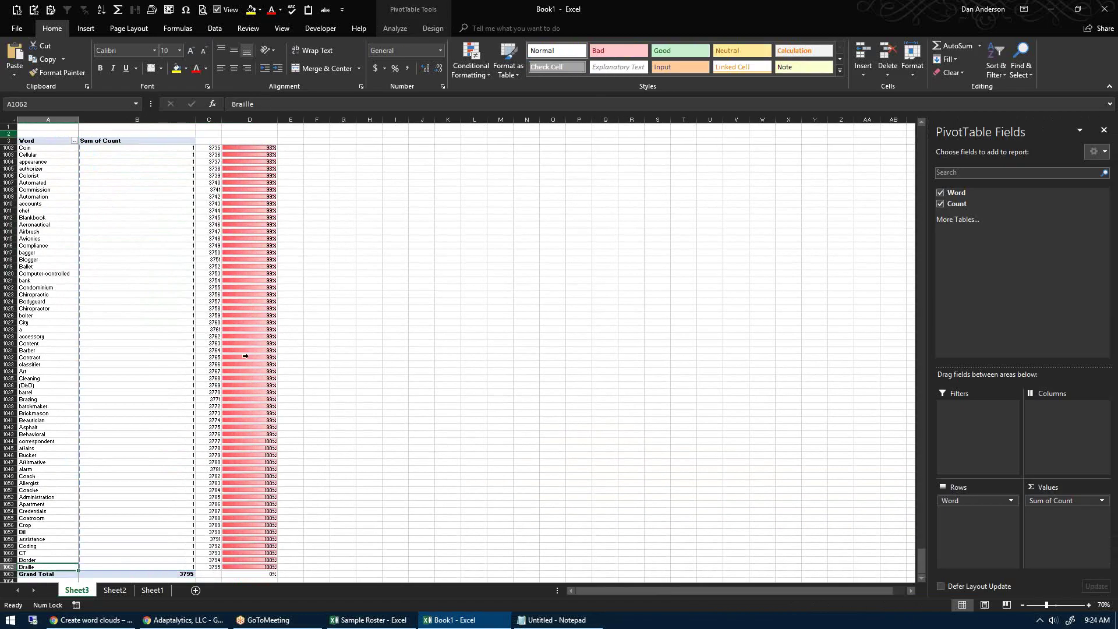
key(ctrl+z)
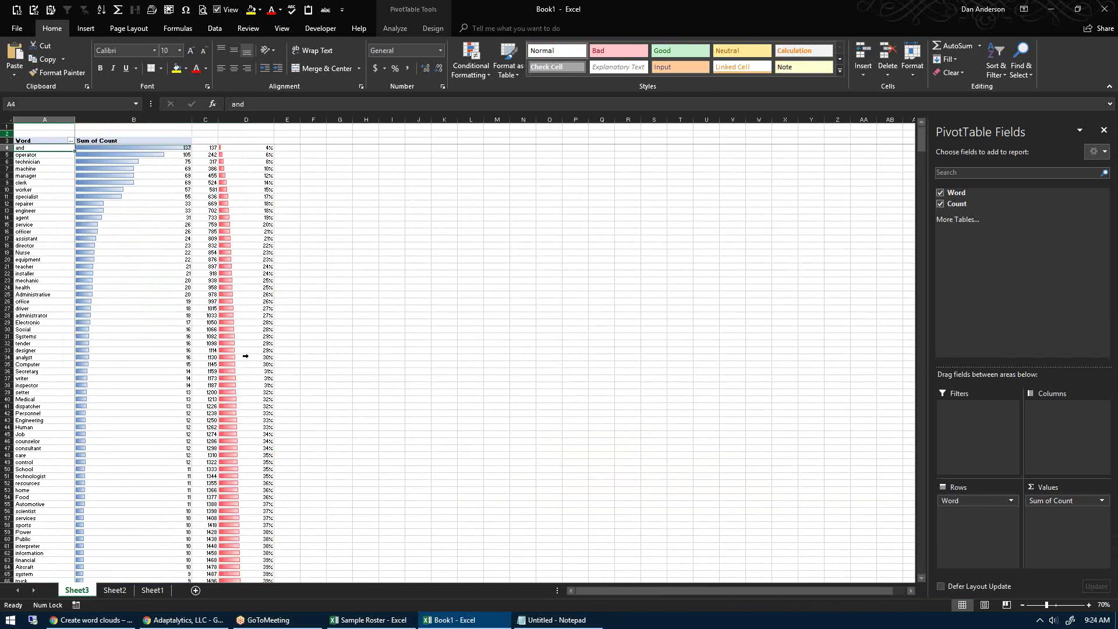
key(shift+Page_Down)
key(shift+Page_Down)
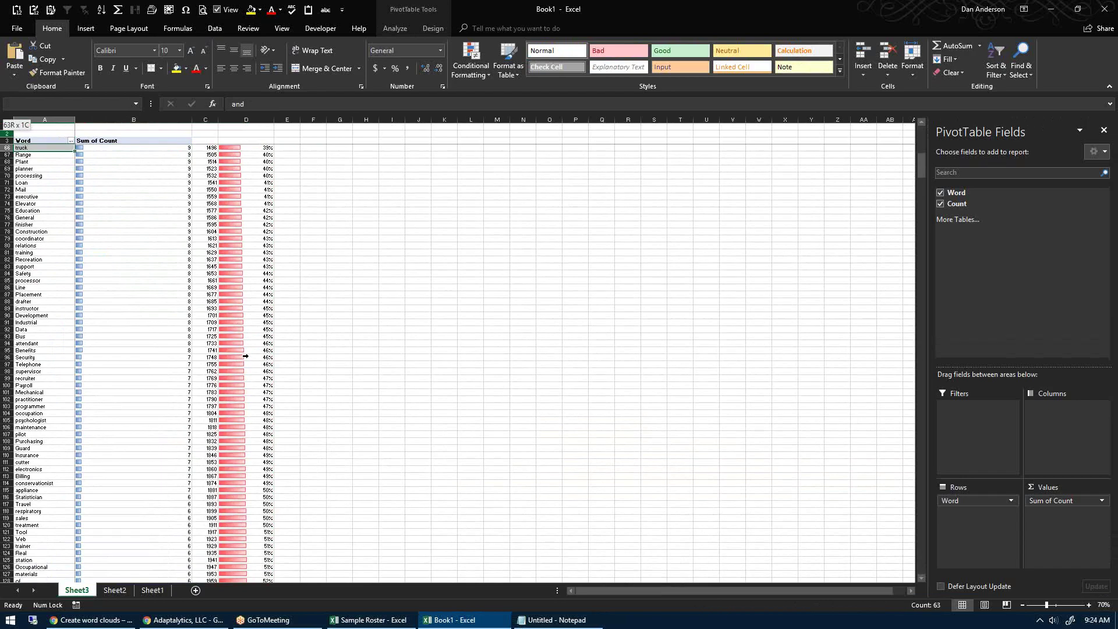
key(shift+Up)
key(shift+Up)
key(shift+Up)
key(shift+Up)
key(shift+Up)
key(shift+Up)
key(shift+Up)
key(shift+Up)
key(shift+Up)
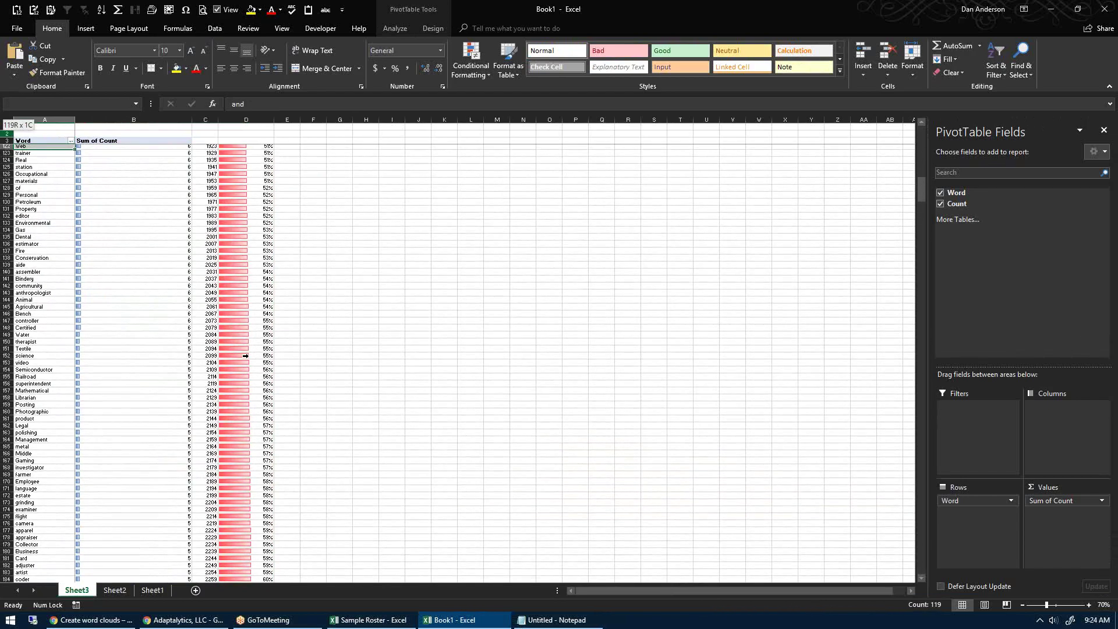
key(shift+Down)
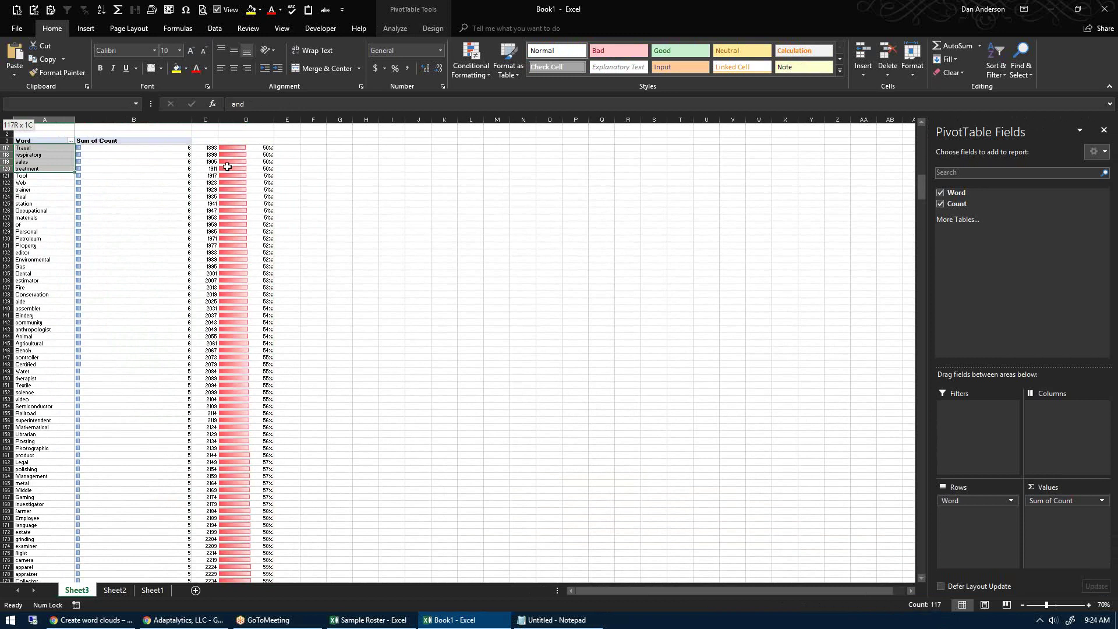
Step: Zoom the sheet to 115% and switch to the Adaptalytics website in Chrome
drag(231, 168, 232, 170)
drag(921, 180, 920, 131)
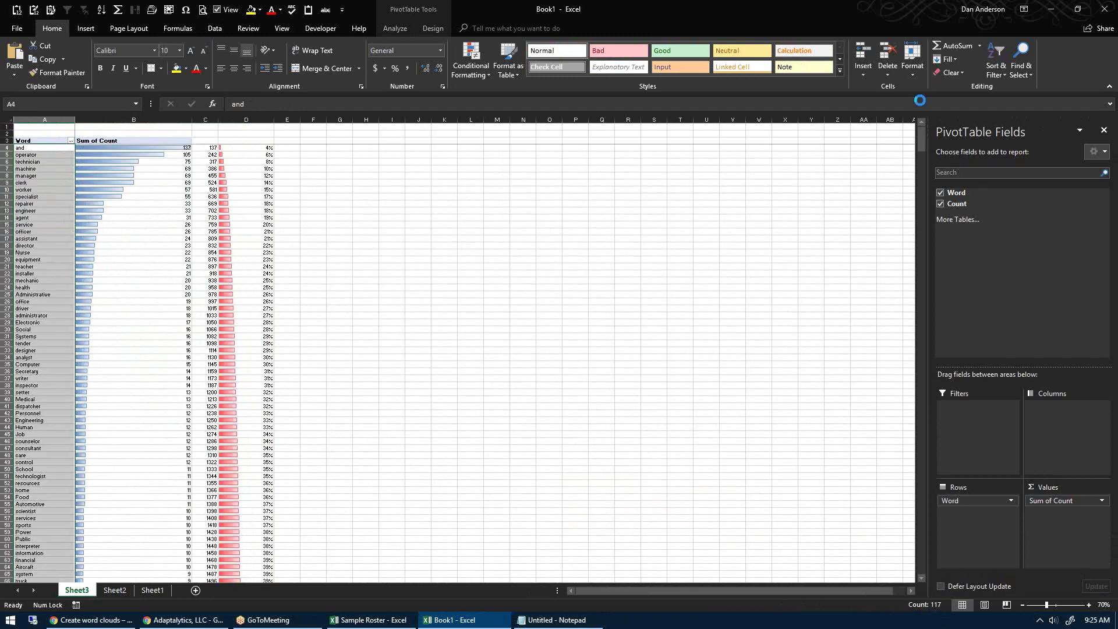
ctrl+scroll(920, 102, up, 3)
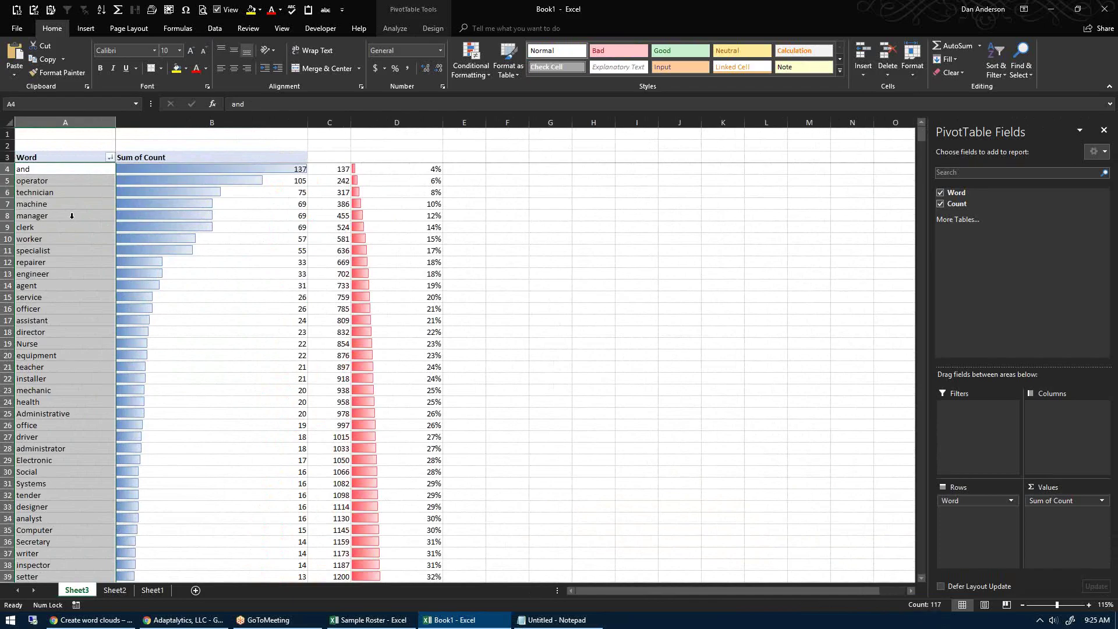
click(151, 321)
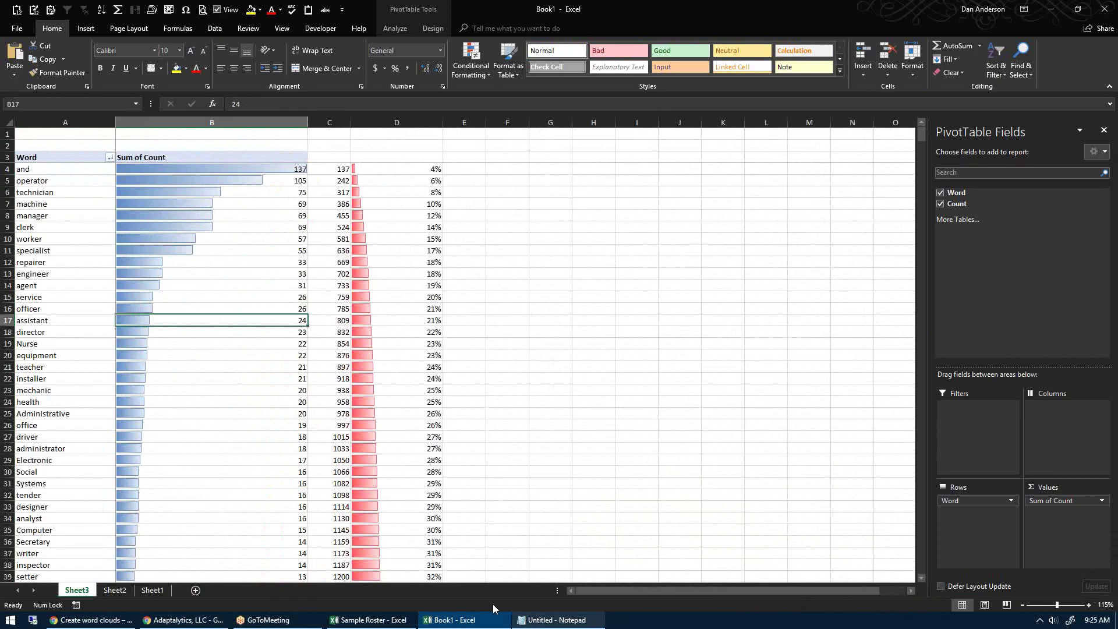
click(159, 621)
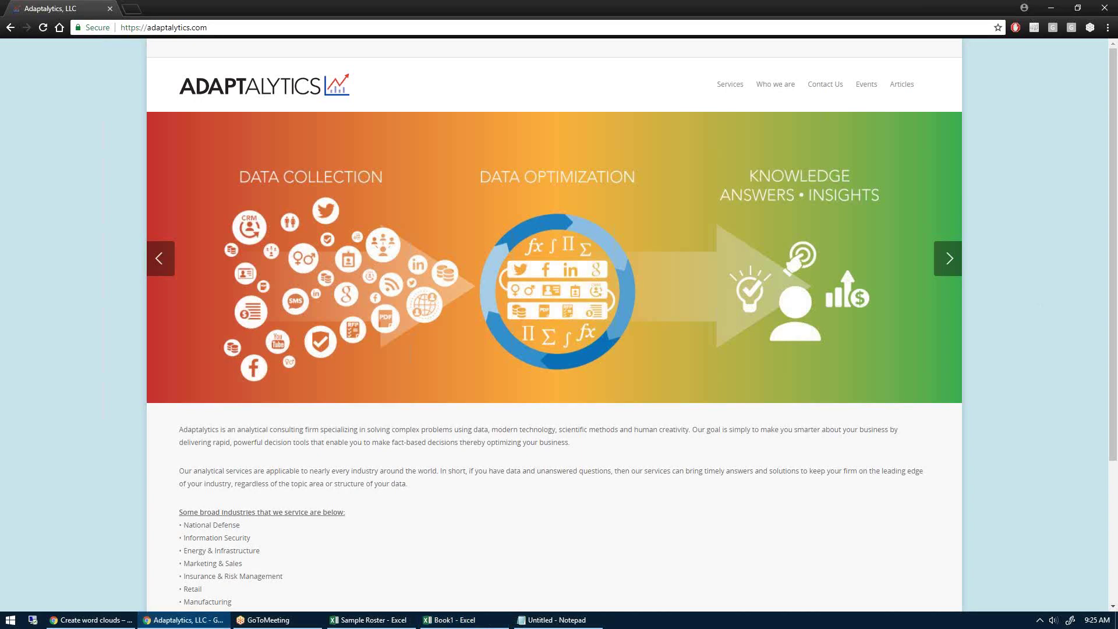